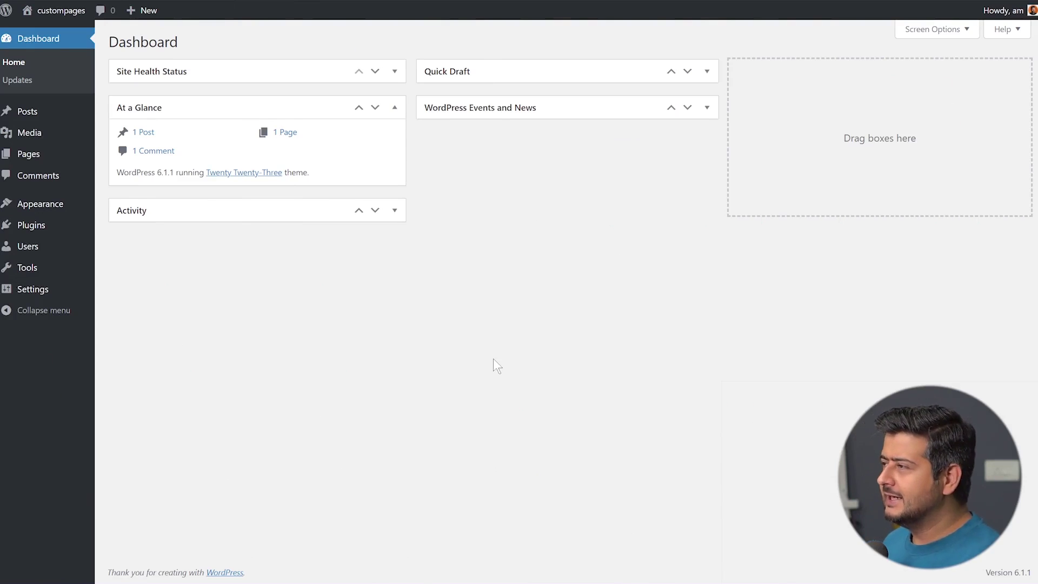
Search the plugin directory for 'theme my login', then install and activate Theme My Login.
mouse_move(49, 225)
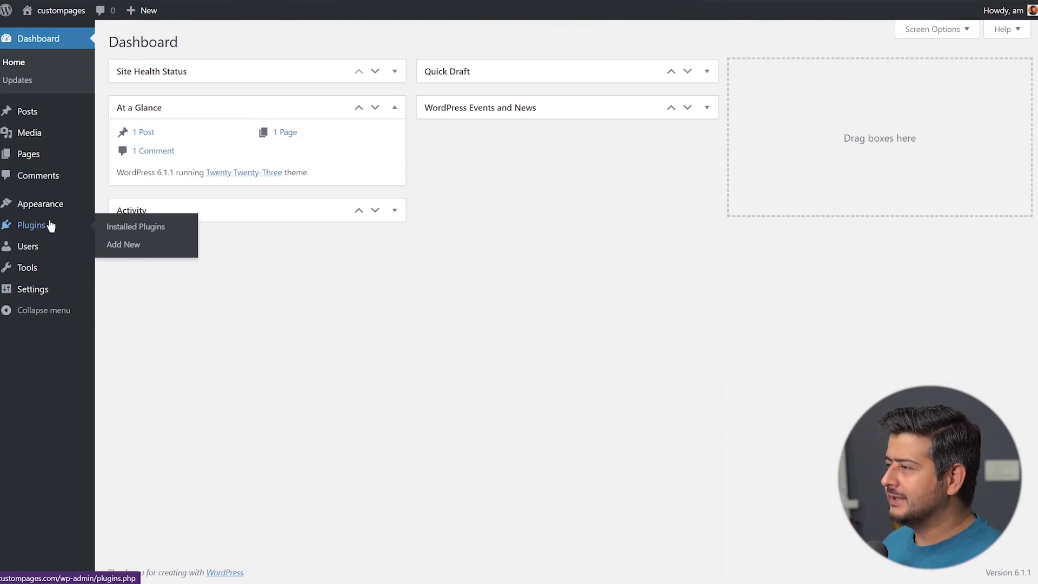
click(123, 245)
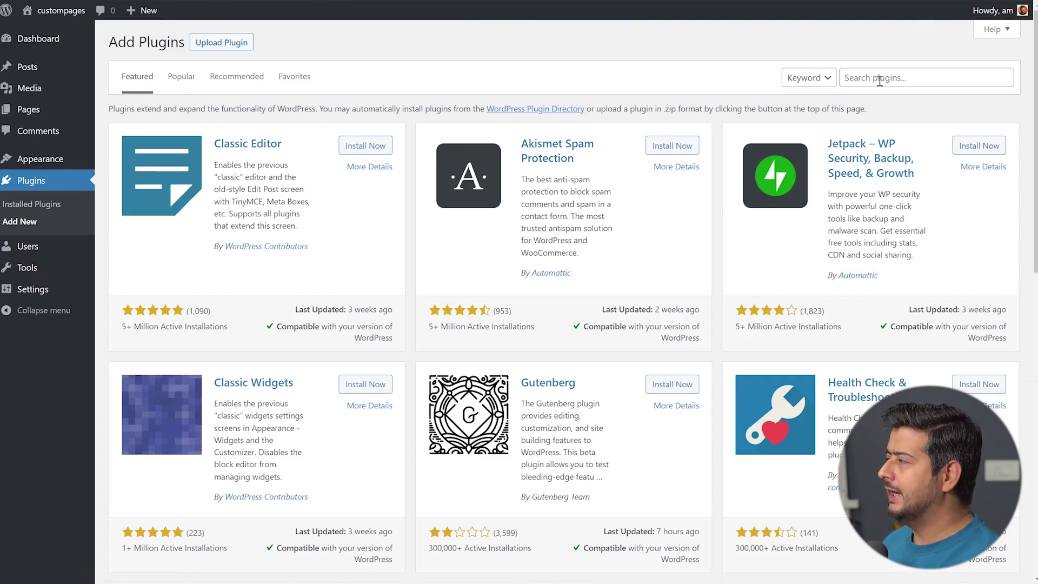
click(880, 78)
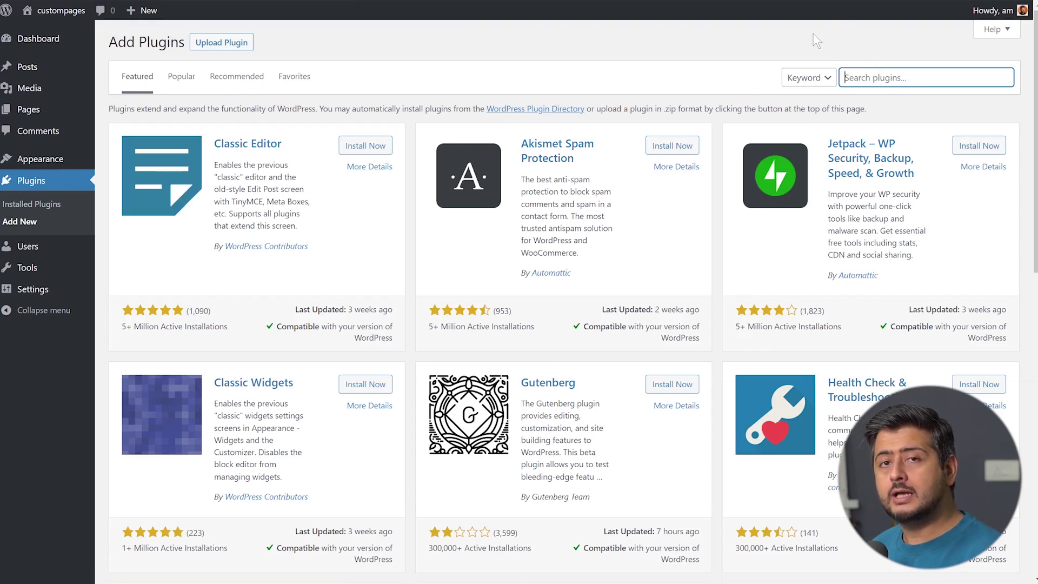
text(theme my login)
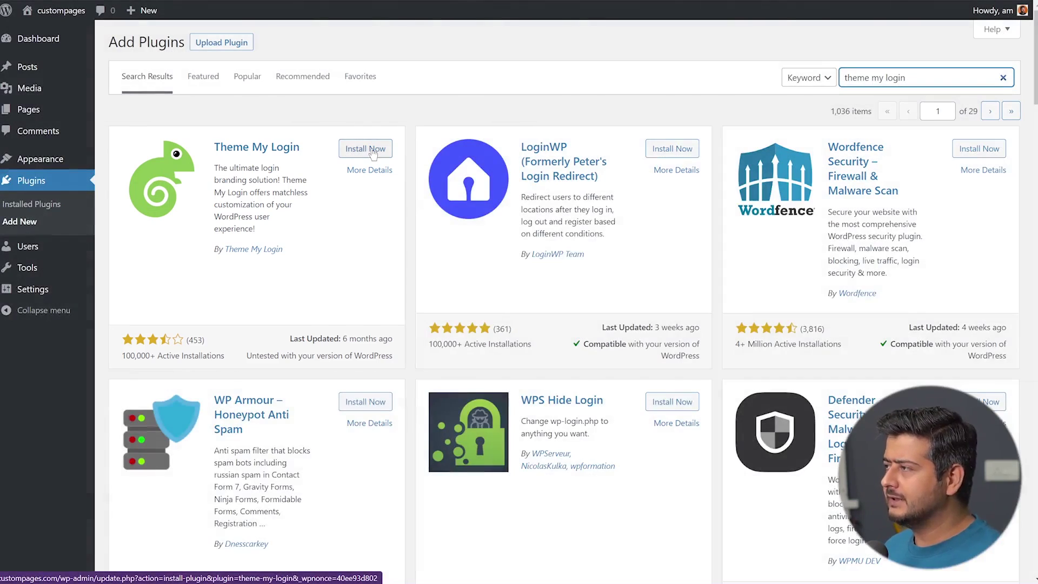
click(372, 152)
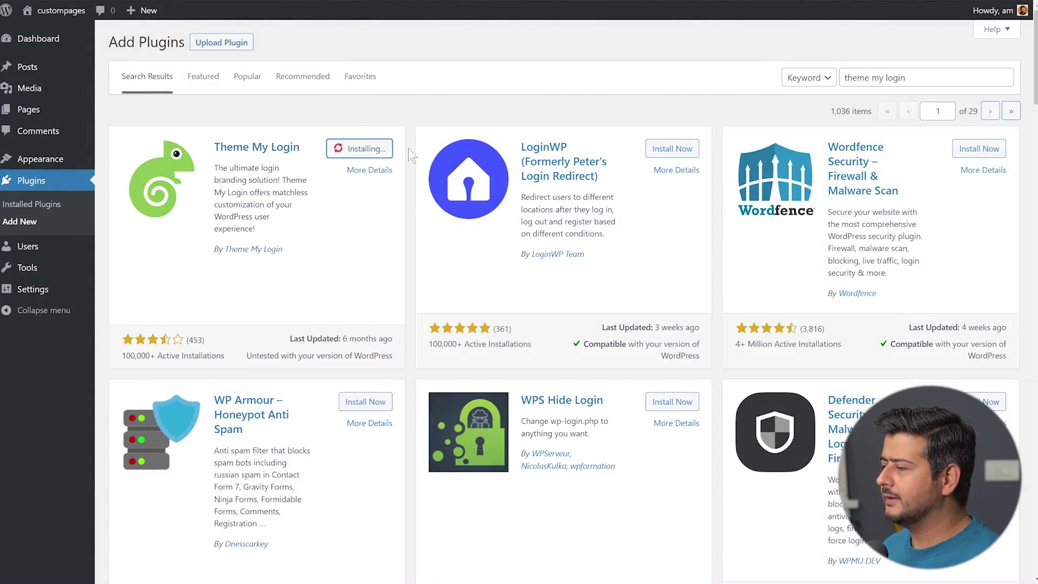
click(368, 154)
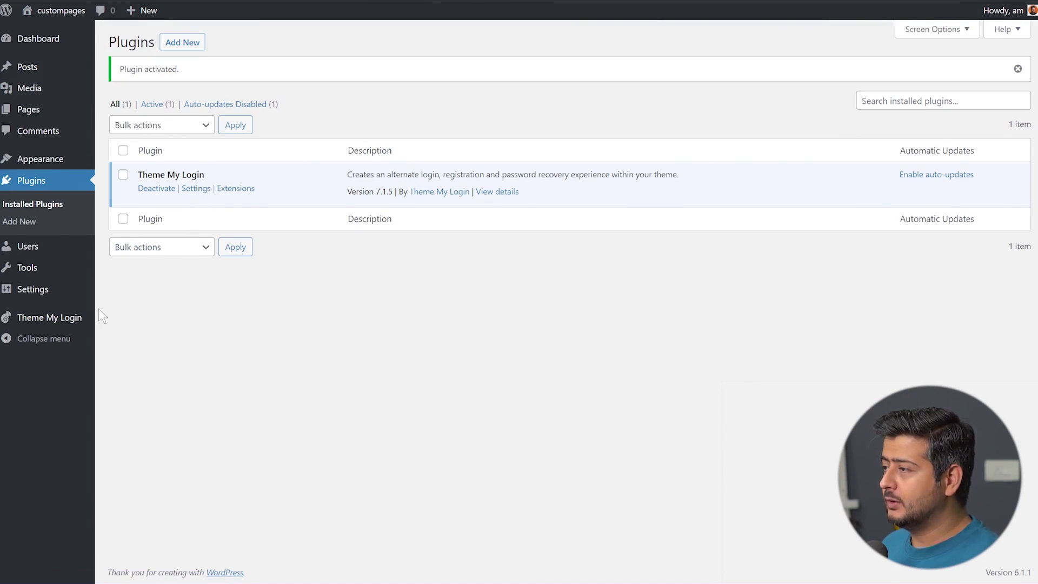
Open Theme My Login's General settings and scroll down to the Slugs section.
mouse_move(63, 320)
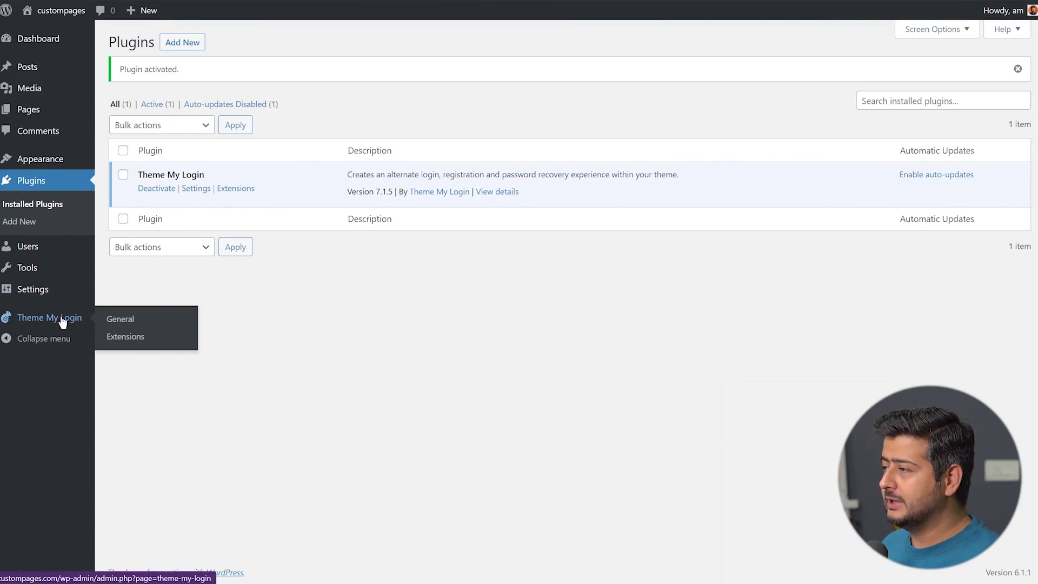
click(115, 320)
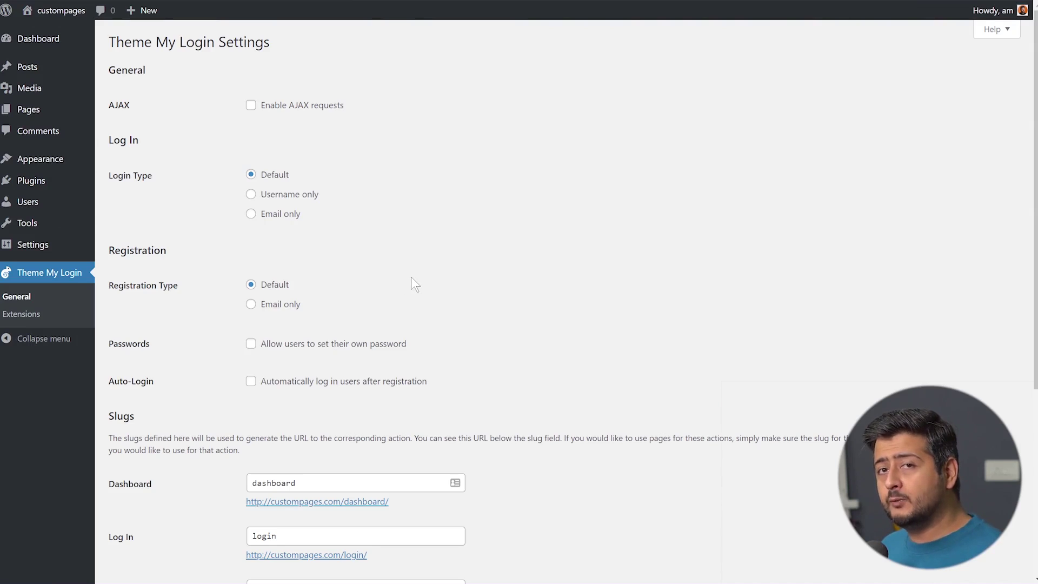
scroll(415, 284, down, 5)
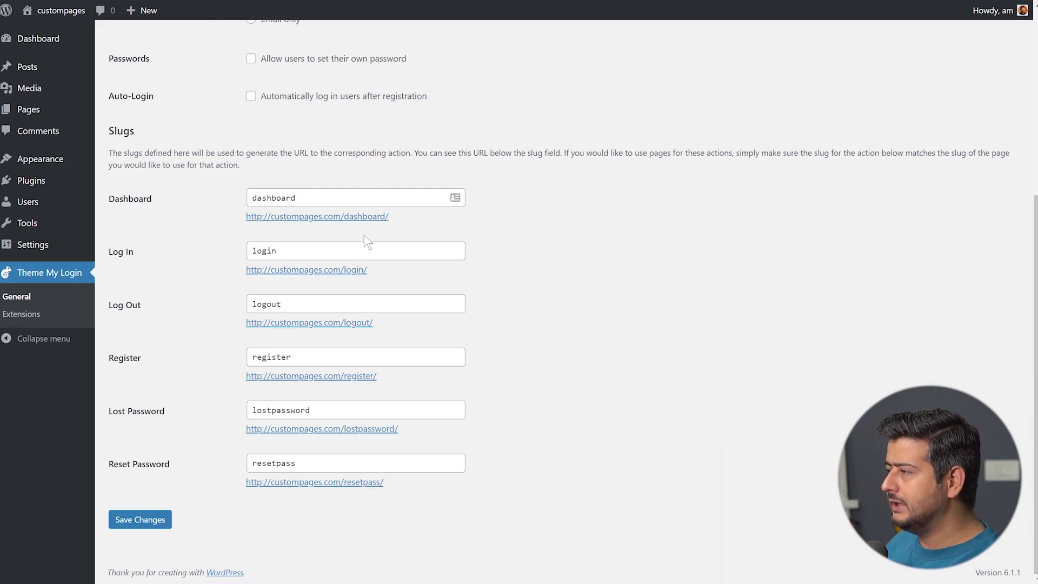
Copy the Log In slug's URL and load it in a new private Chrome window.
right_click(331, 270)
click(355, 350)
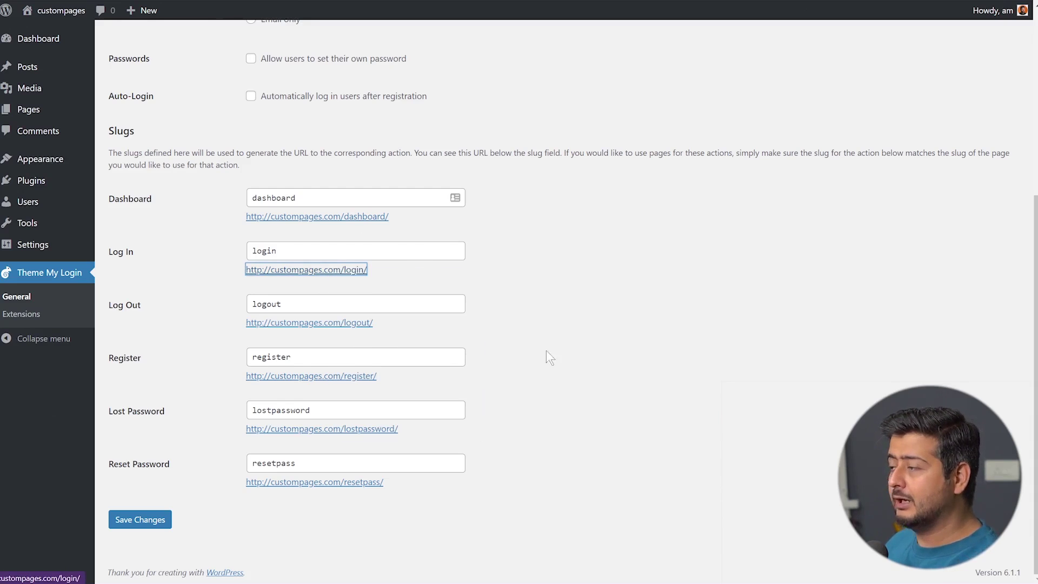
click(590, 347)
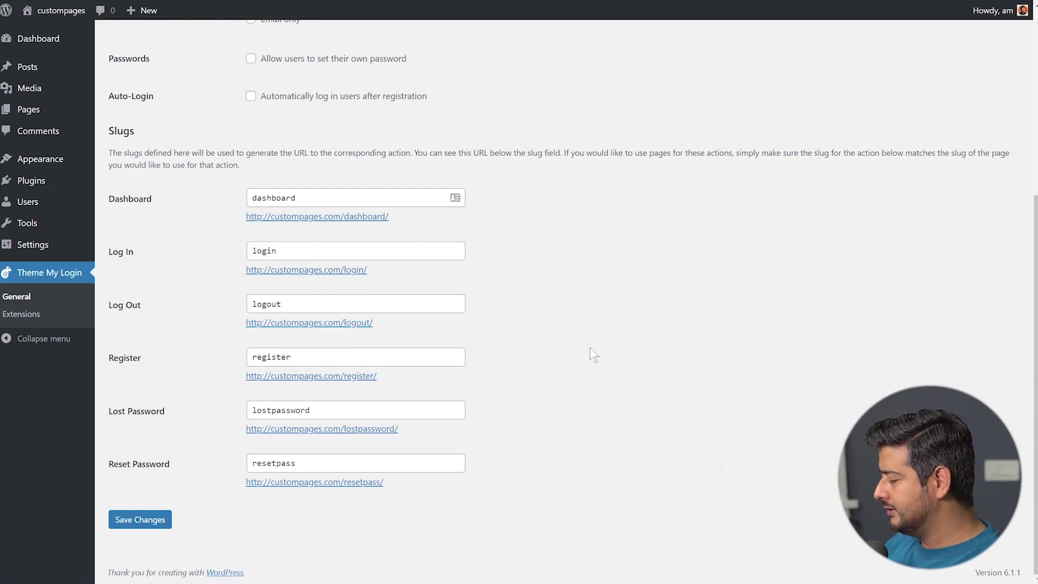
key(ctrl+shift+n)
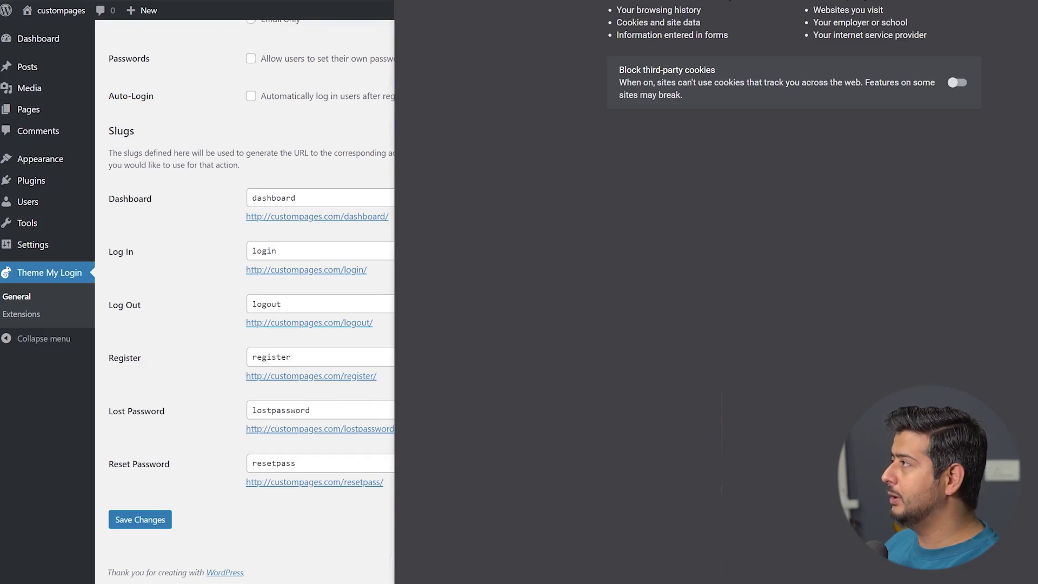
key(ctrl+v)
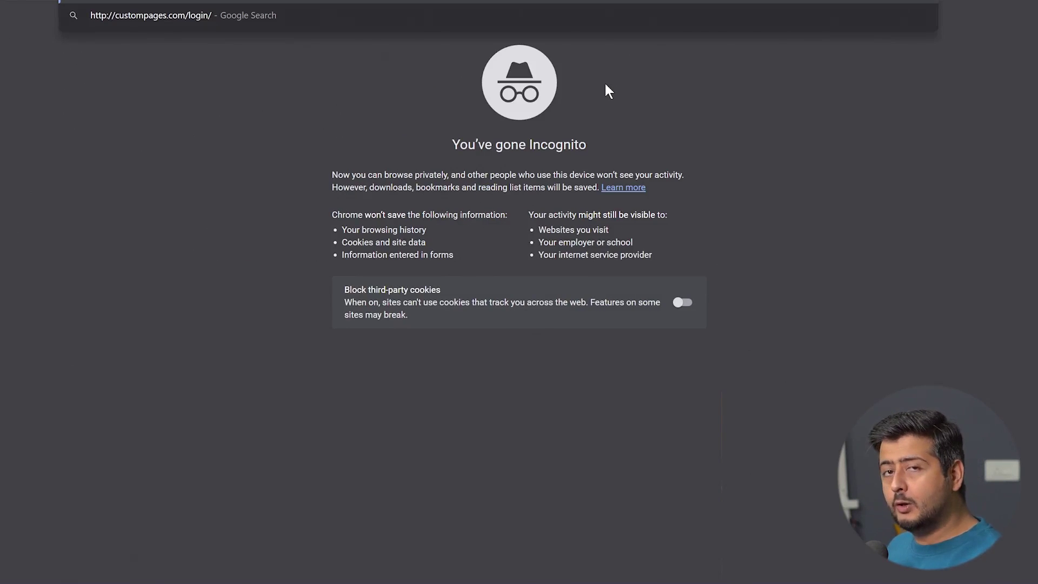
key(Return)
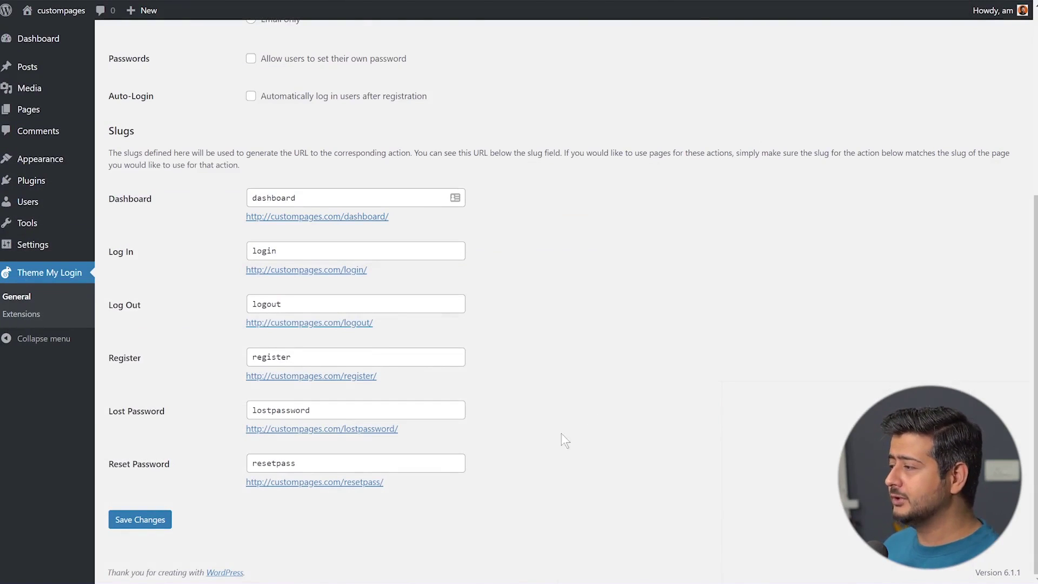
Copy the Lost Password slug's URL and load it in a new private window.
right_click(381, 430)
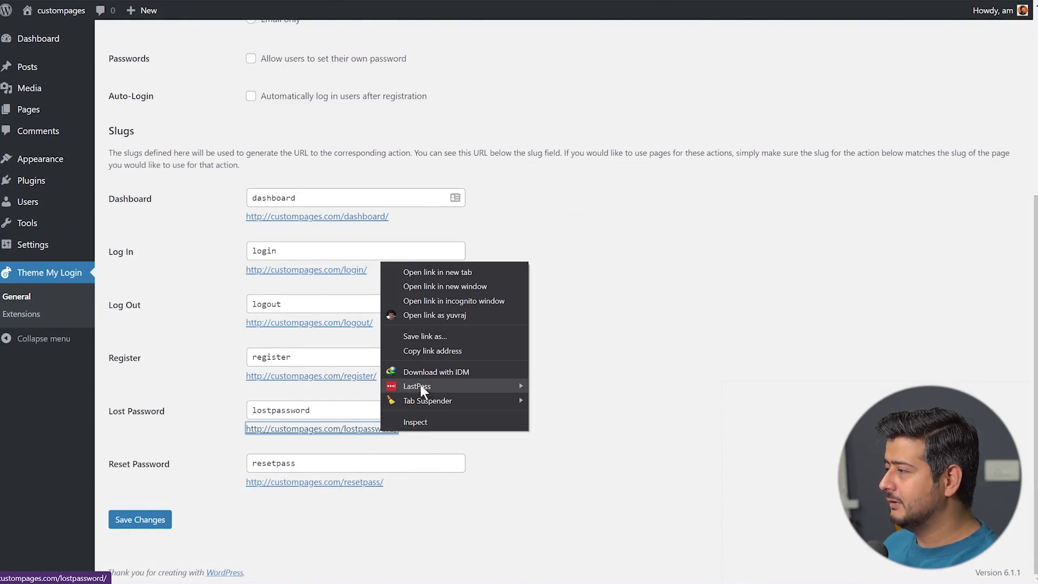
click(431, 351)
mouse_move(129, 583)
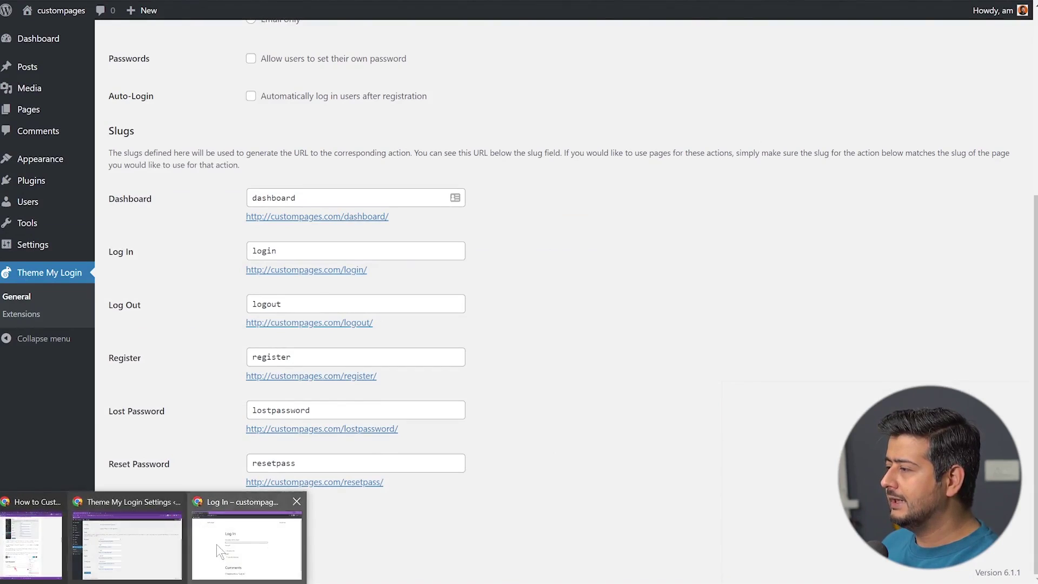
click(216, 544)
key(ctrl+shift+n)
key(ctrl+v)
key(Return)
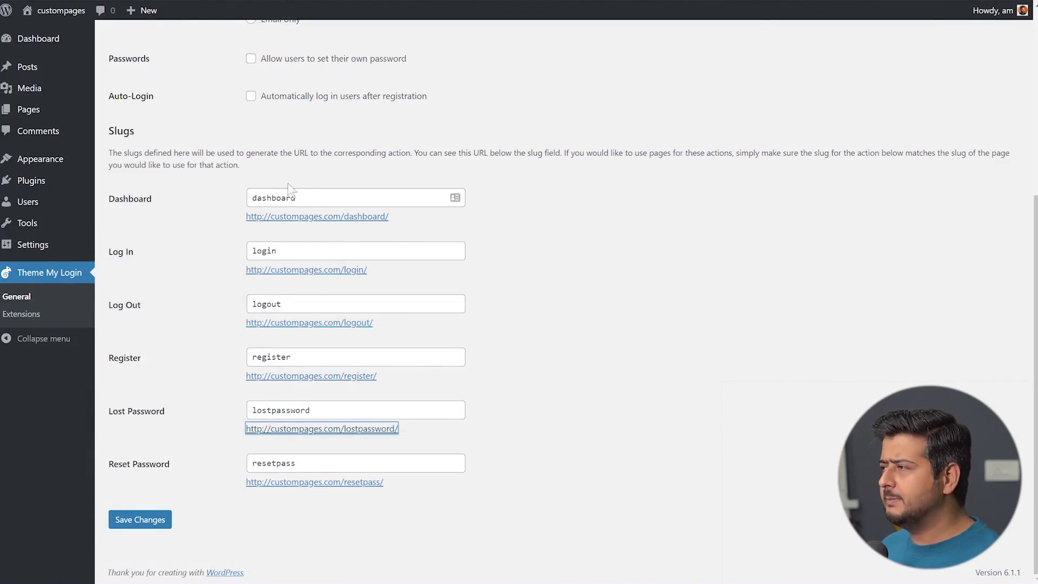
click(623, 367)
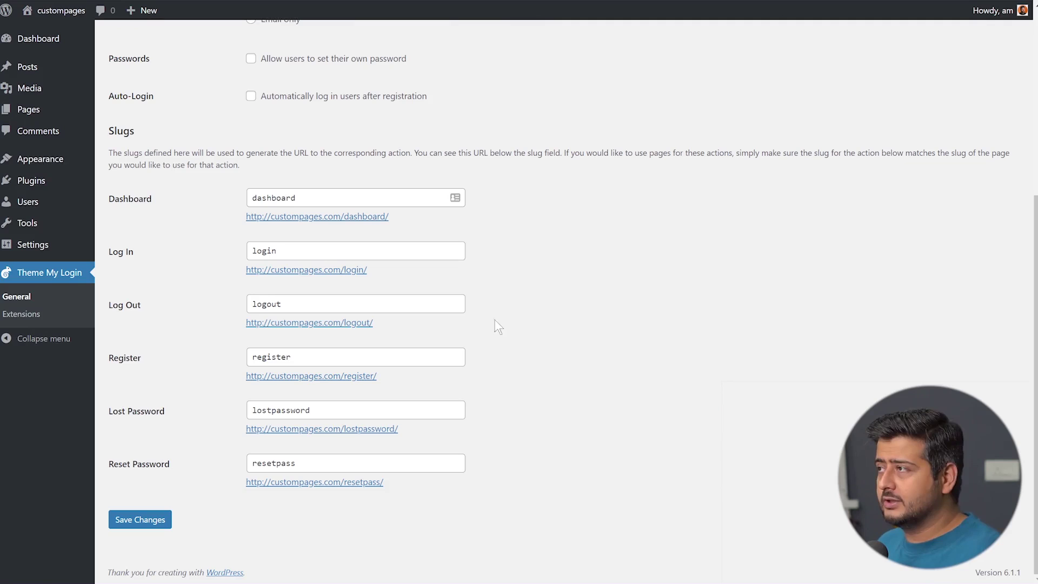
Start a new page from Pages > Add New in another tab and select the 'lostpassword' slug text.
mouse_move(85, 111)
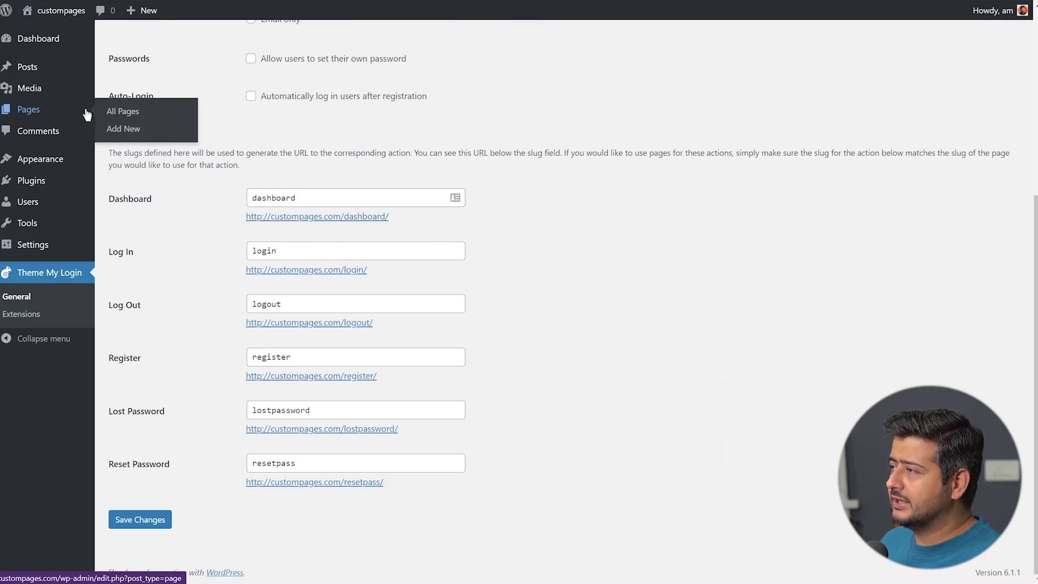
right_click(124, 133)
click(137, 137)
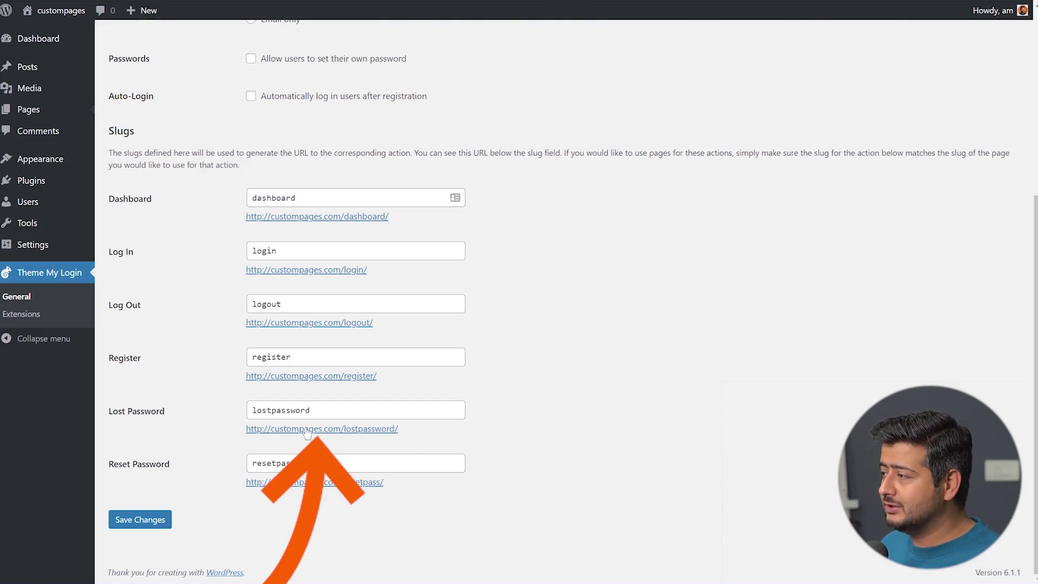
drag(393, 409, 220, 400)
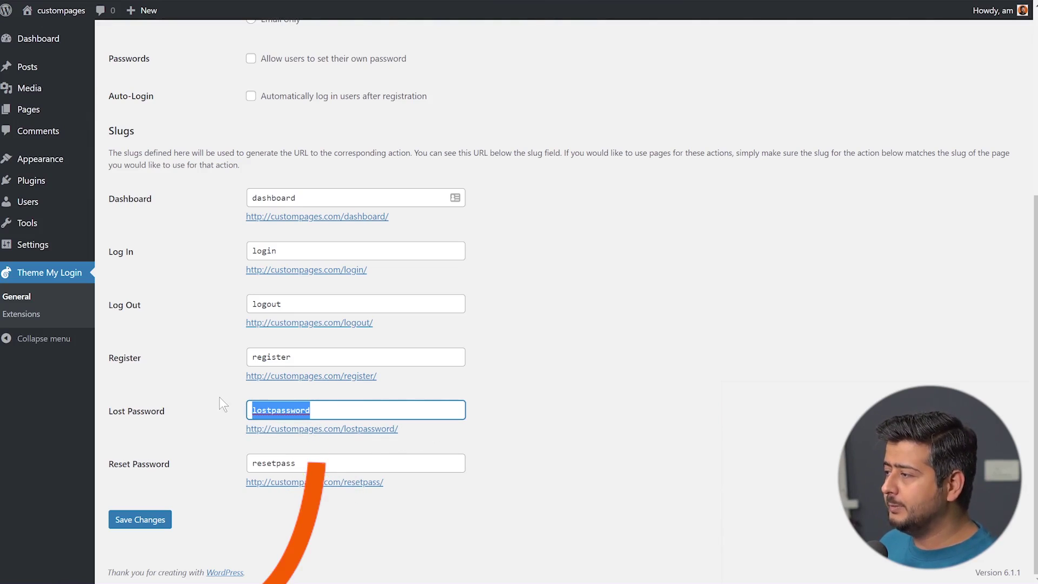
click(629, 398)
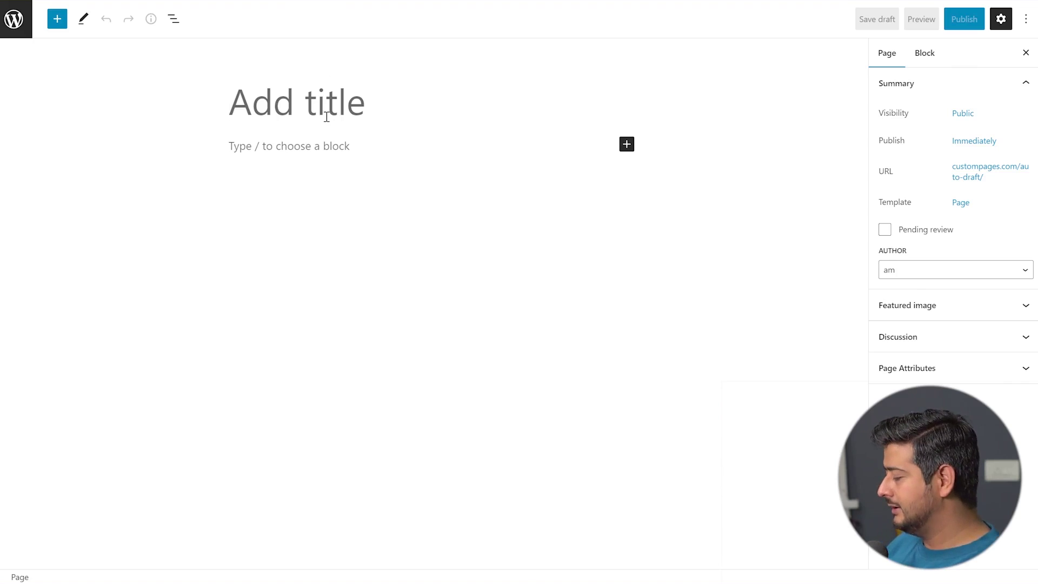
Title the new page 'Lost Password'.
text(Lost Passw)
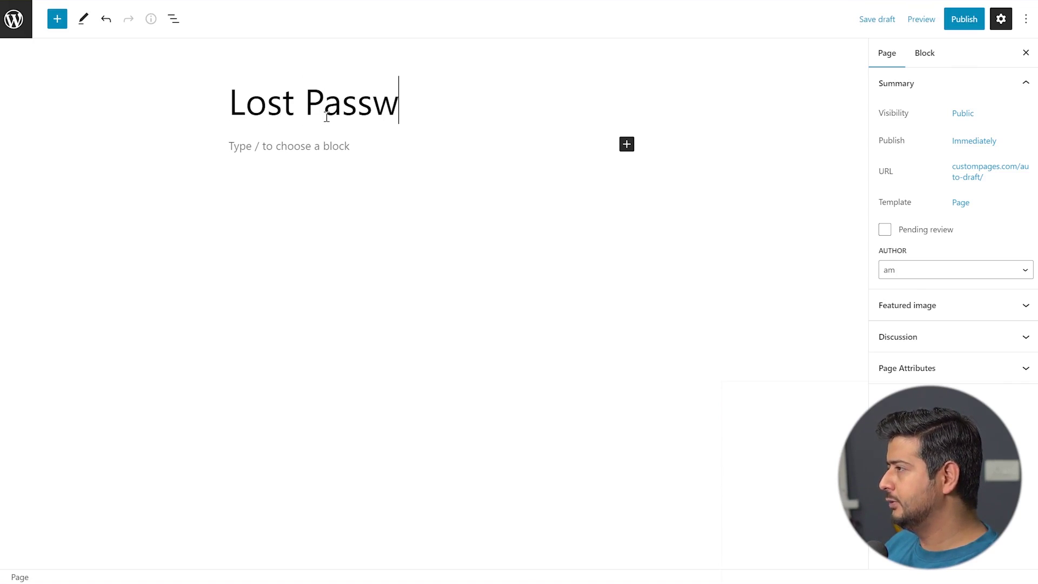
text(or)
text(d)
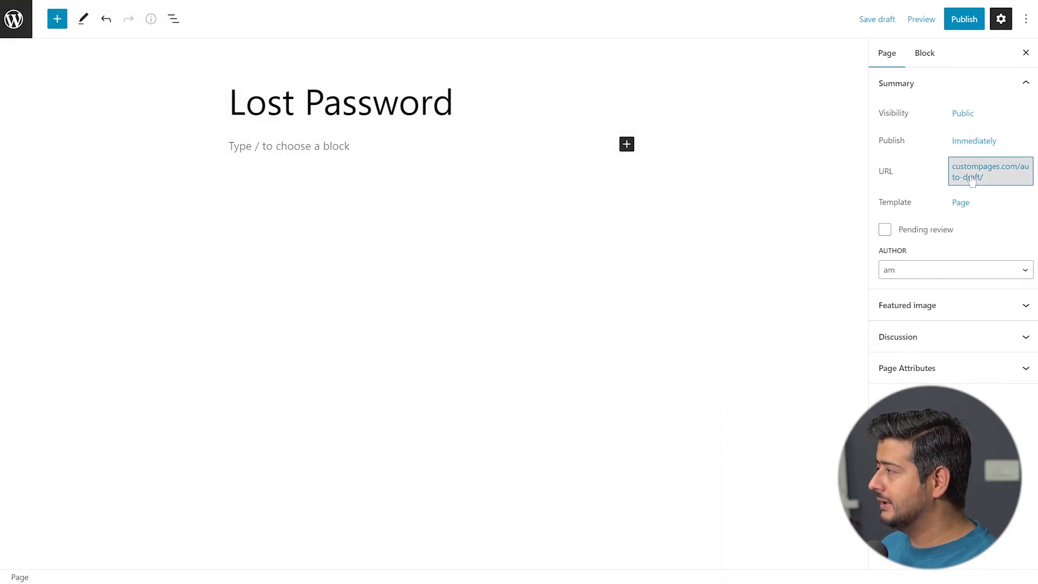
Change the page's permalink slug to 'lostpassword'.
click(971, 179)
double_click(958, 252)
drag(958, 251, 859, 255)
key(ctrl+v)
click(748, 253)
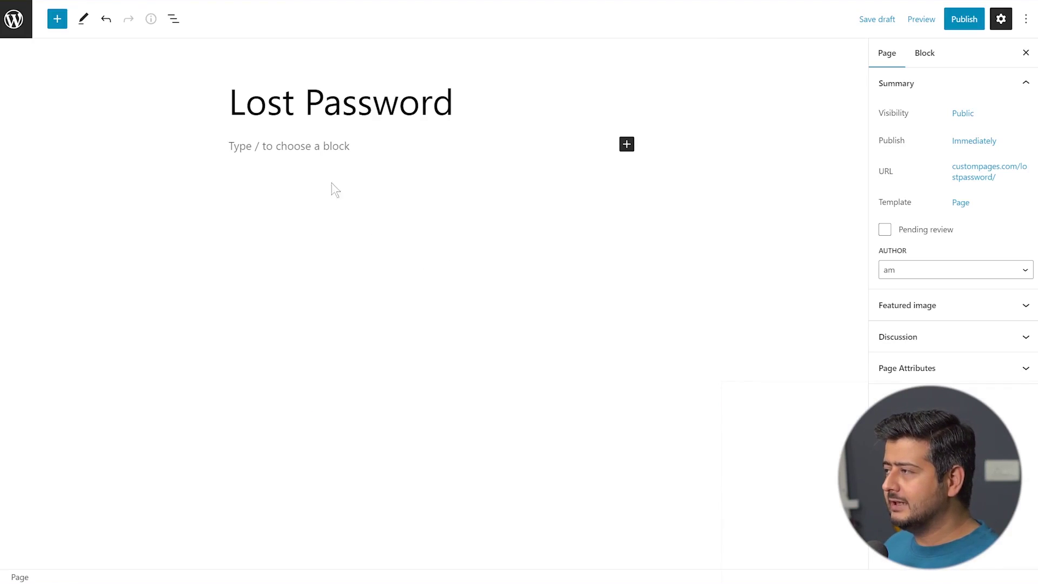
Add a Shortcode block containing [theme-my-login action="lostpassword"].
click(311, 143)
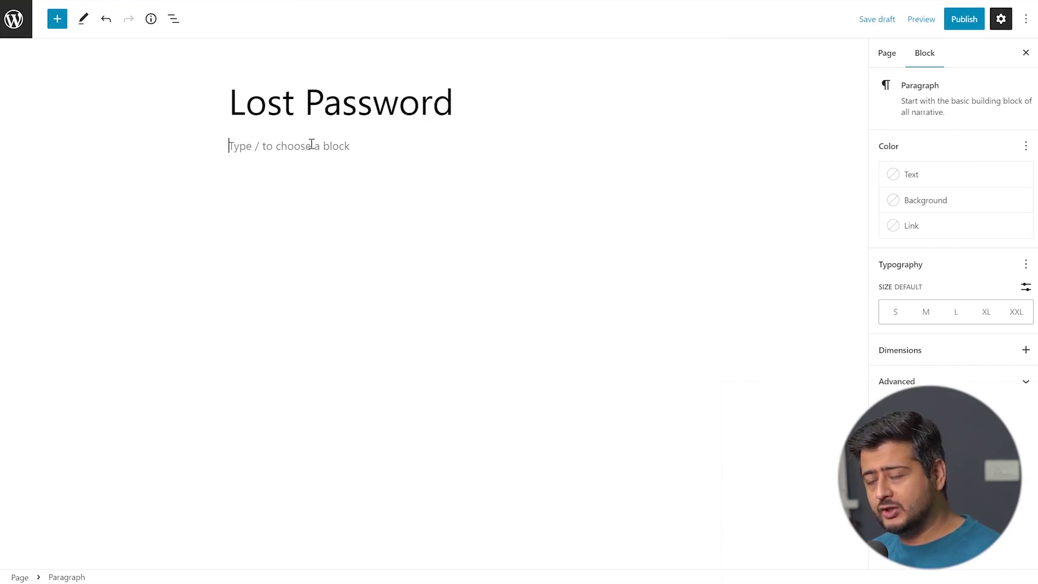
text(/sho)
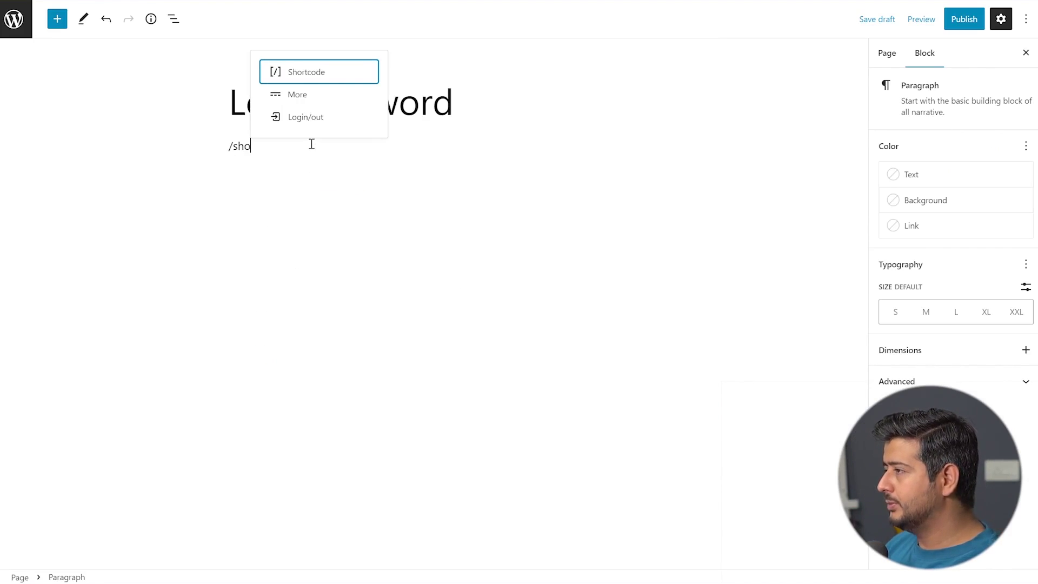
key(Return)
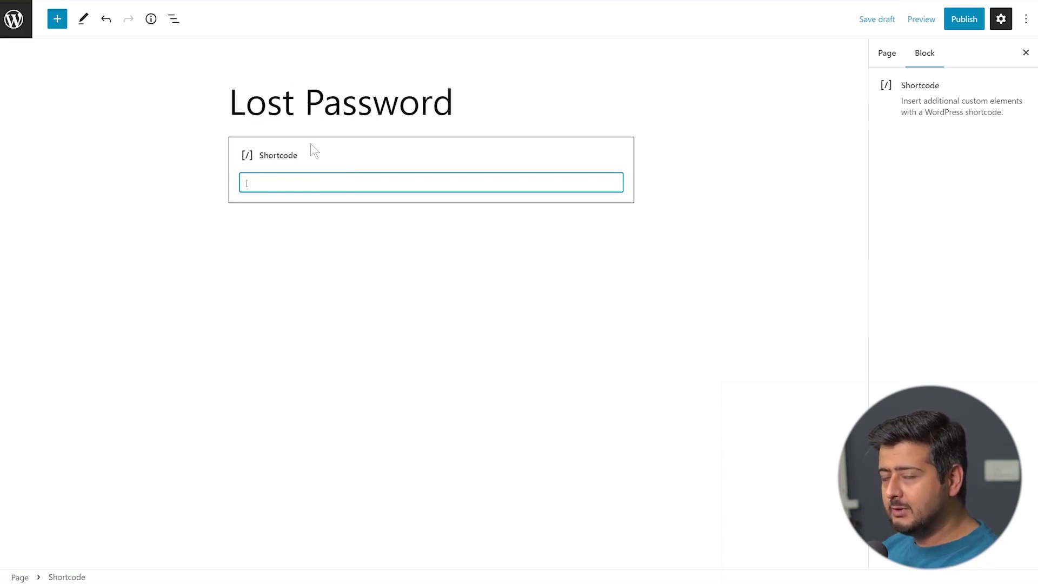
text([theme)
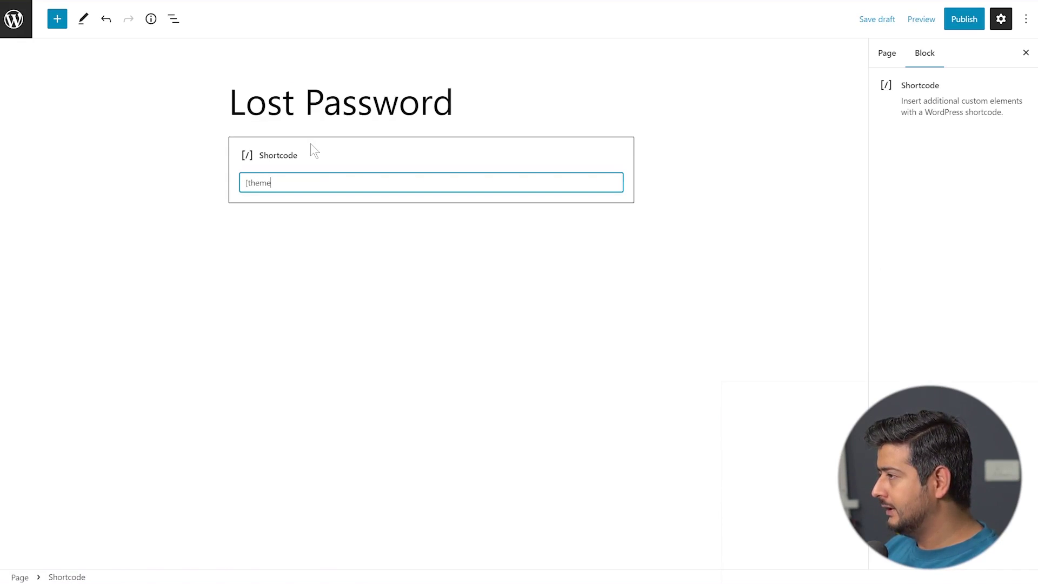
text(-my-l)
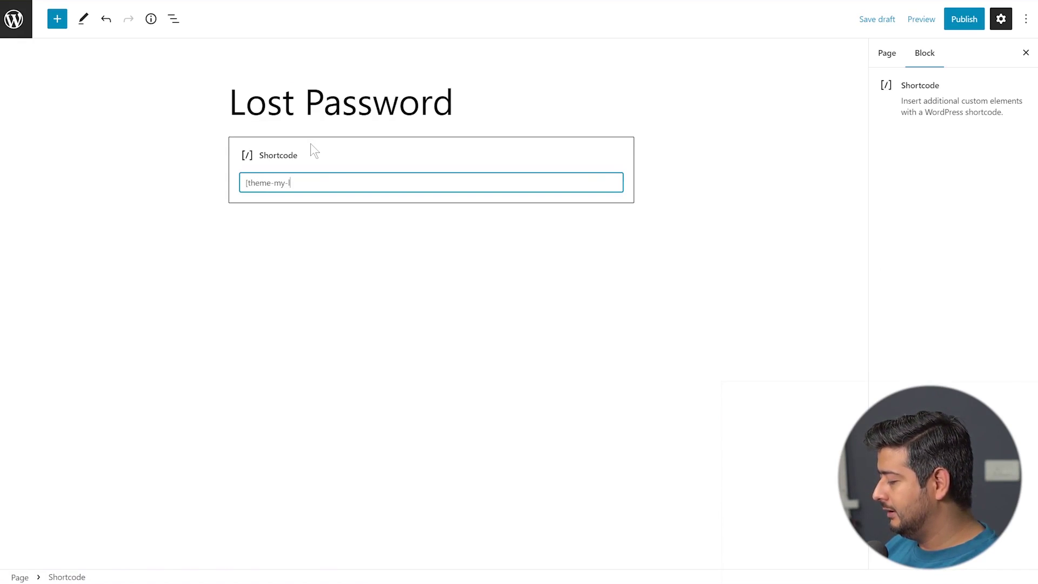
text(ogin)
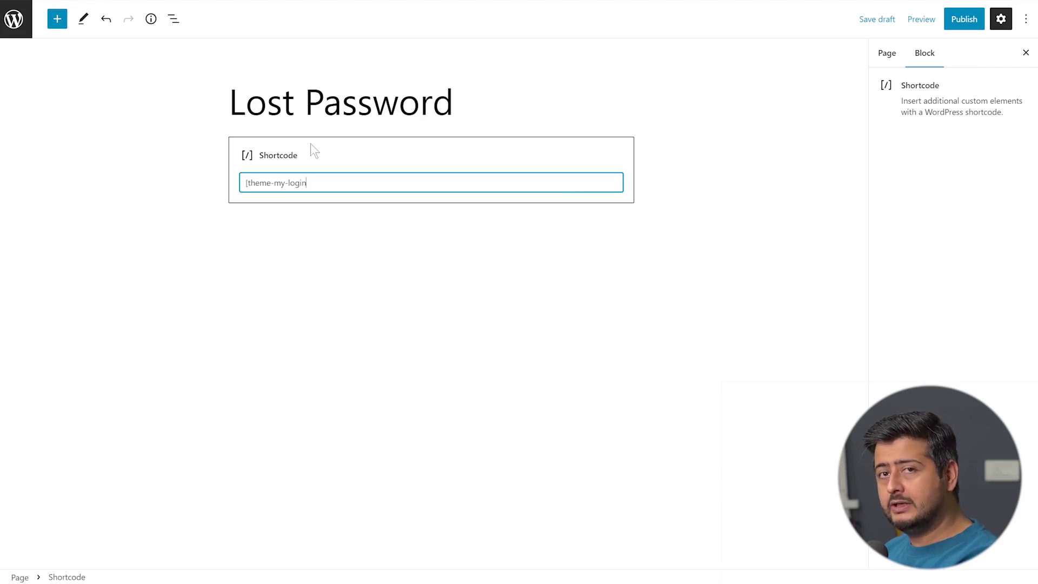
text( action=")
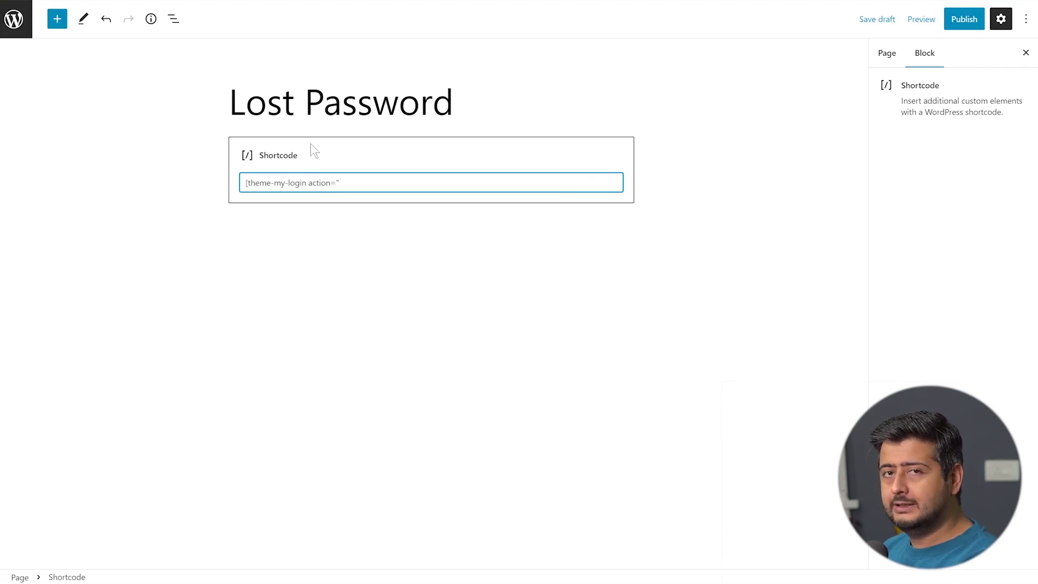
text(lostpassword)
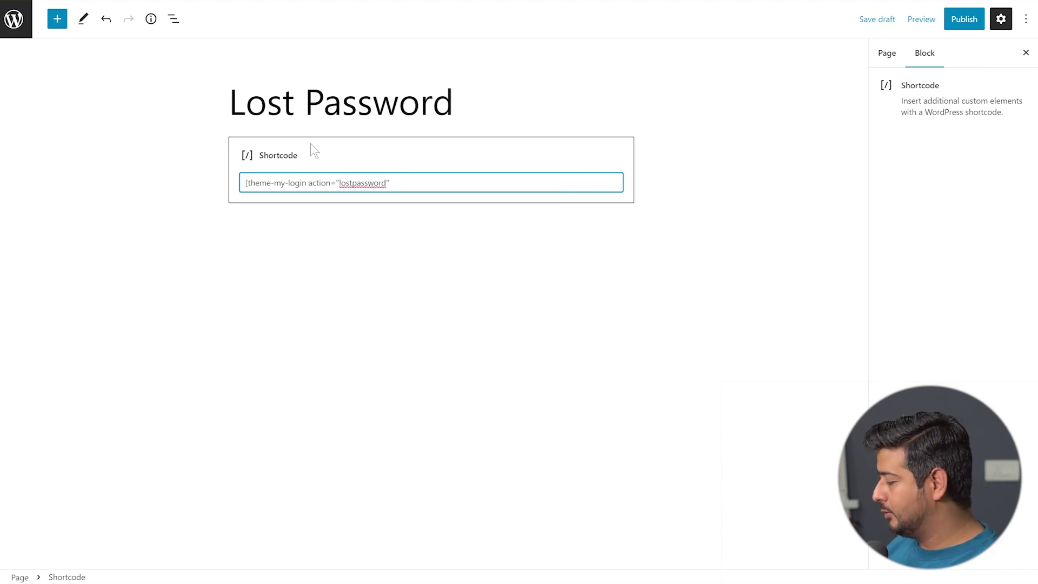
text("])
Publish the Lost Password page and copy its page address.
click(407, 241)
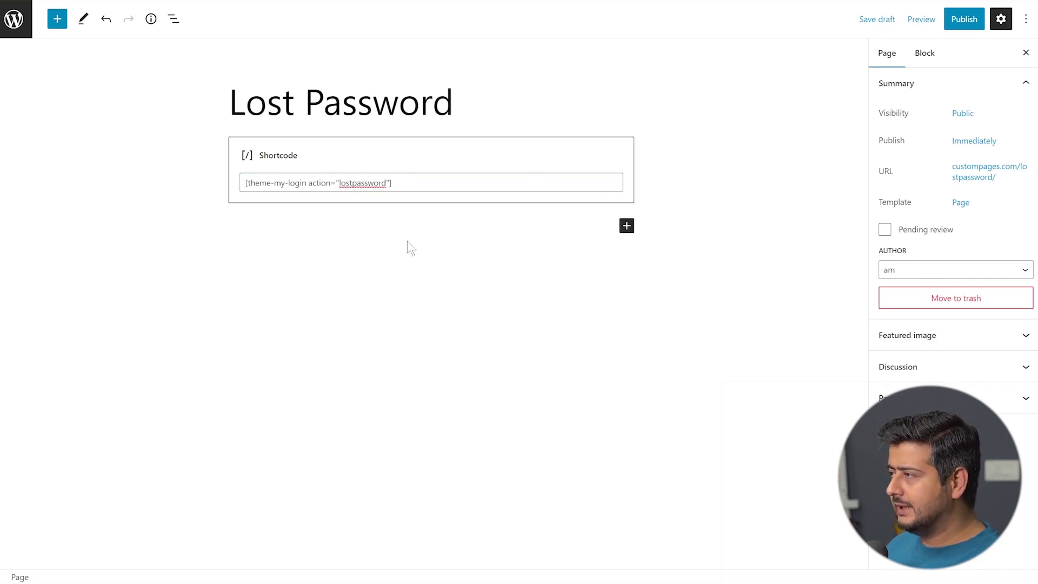
click(961, 21)
click(918, 21)
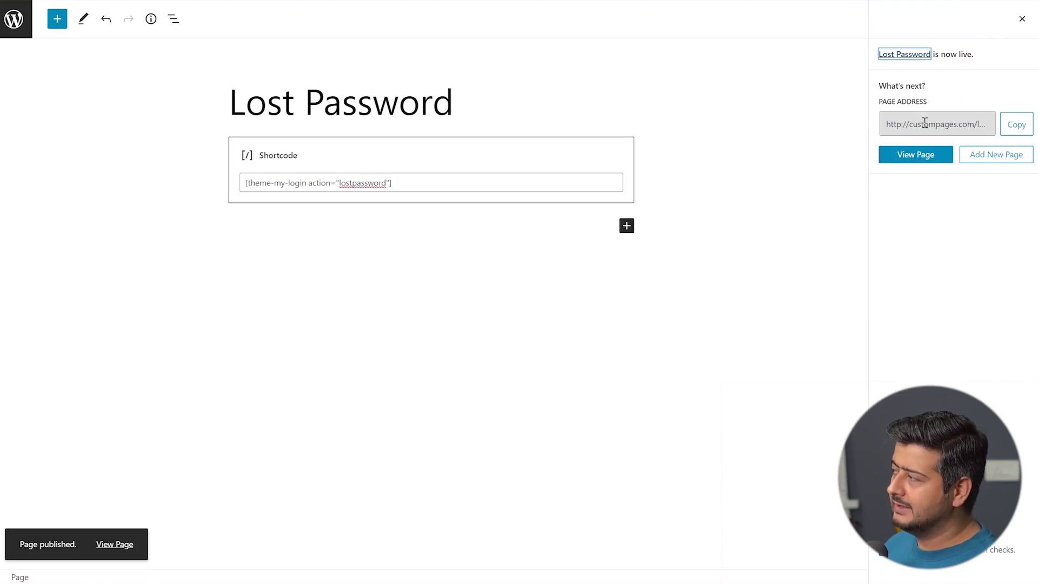
click(1003, 127)
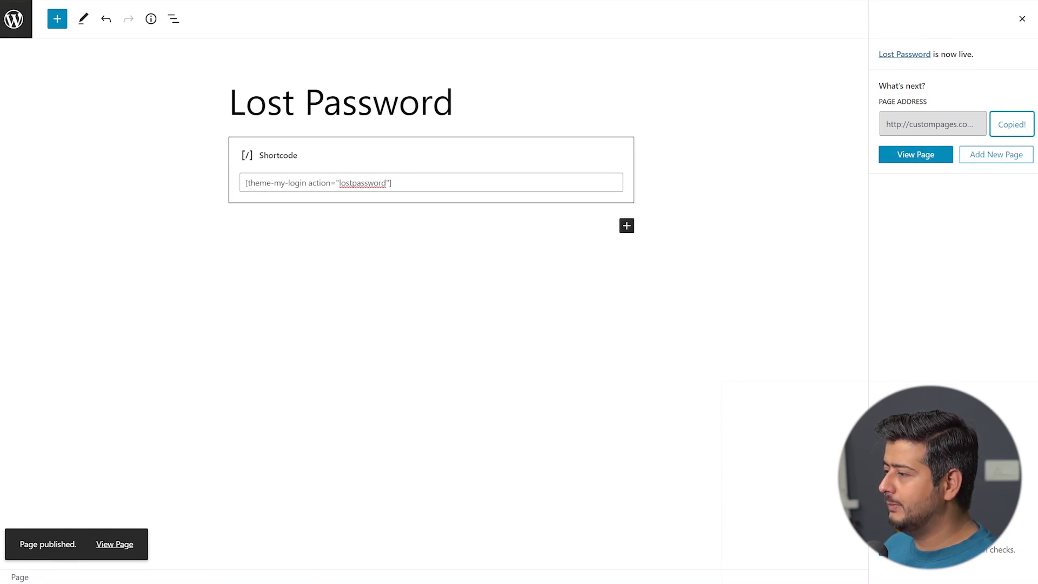
mouse_move(86, 583)
click(296, 507)
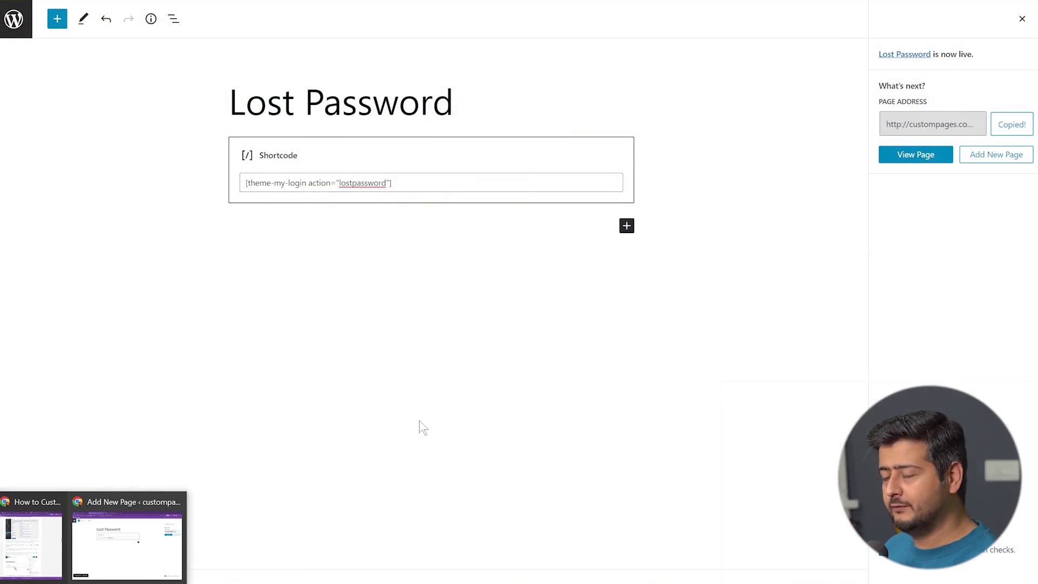
key(ctrl+shift+n)
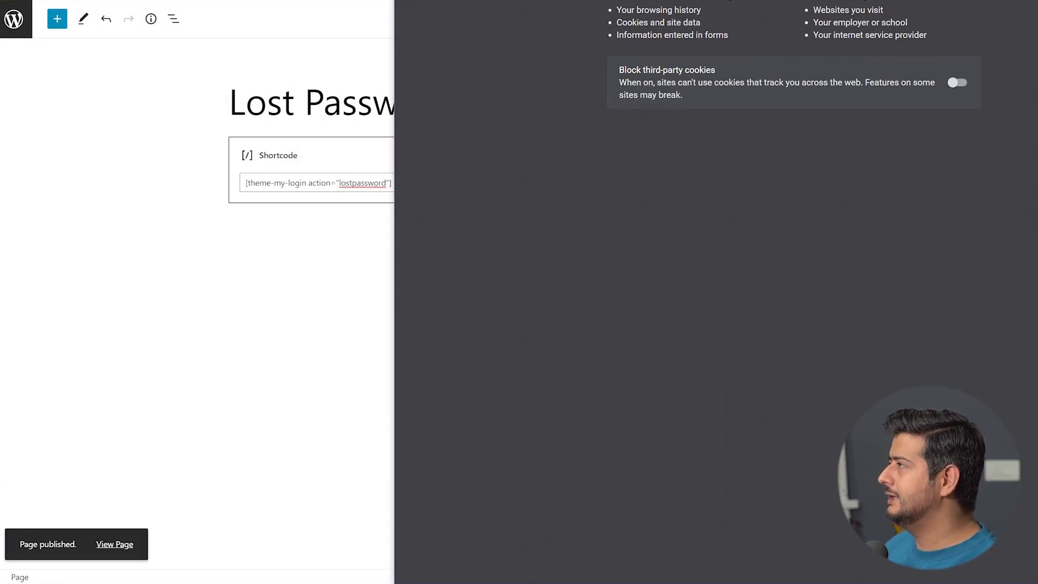
key(Return)
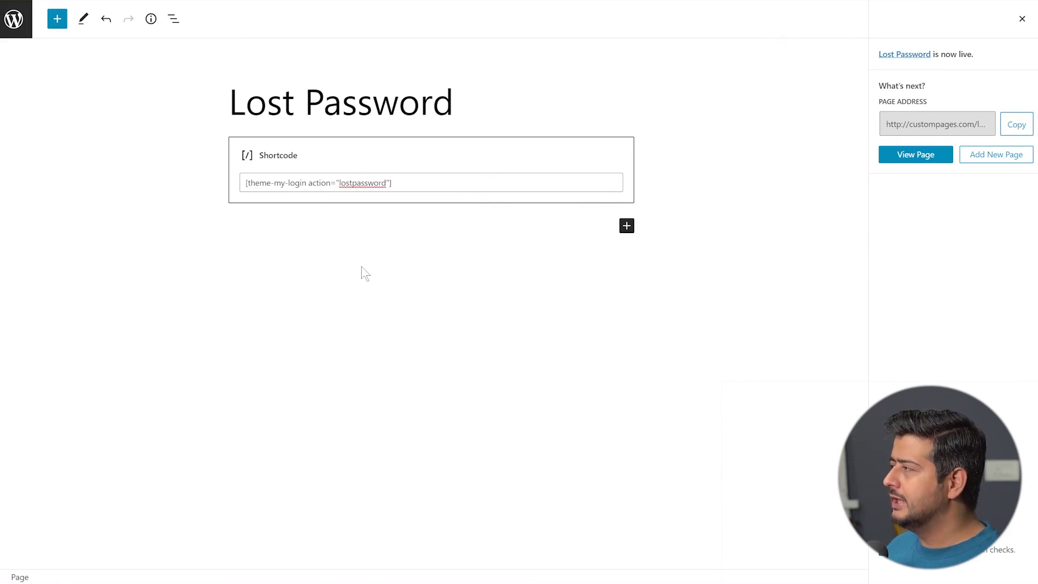
Insert the classroom photo from the Media Library below the shortcode and update the page.
click(1020, 20)
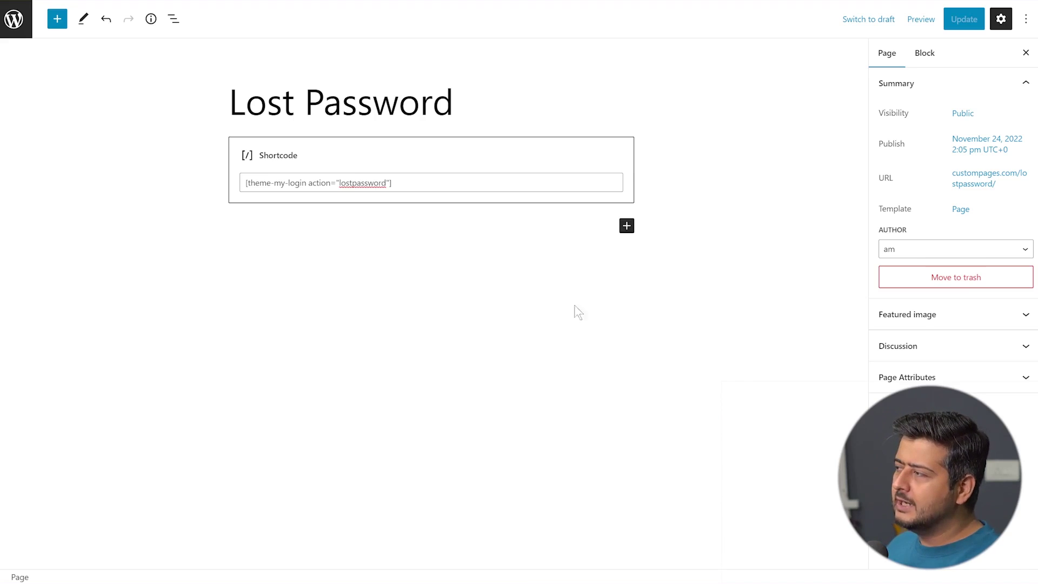
click(627, 225)
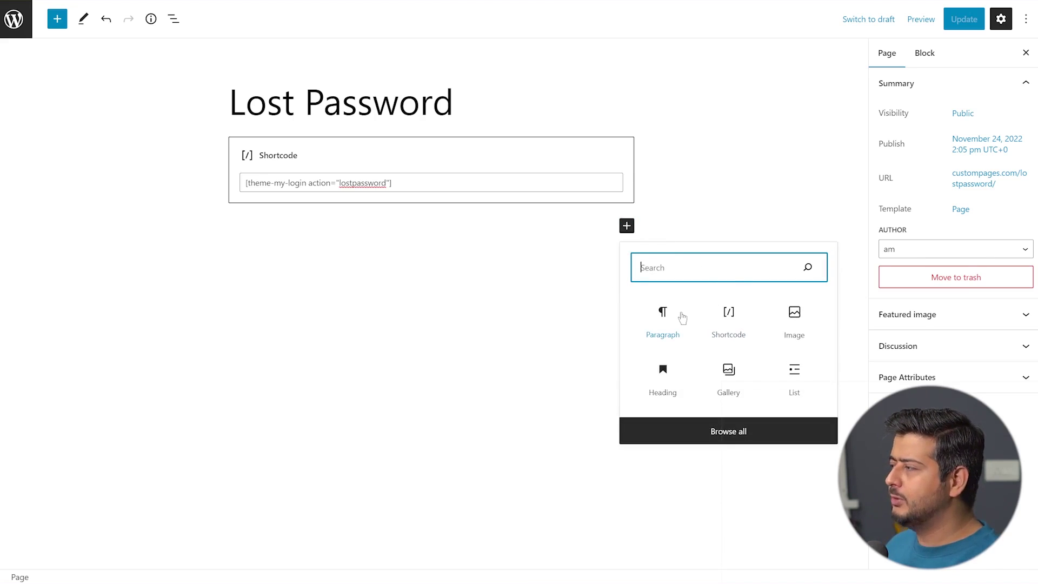
click(793, 318)
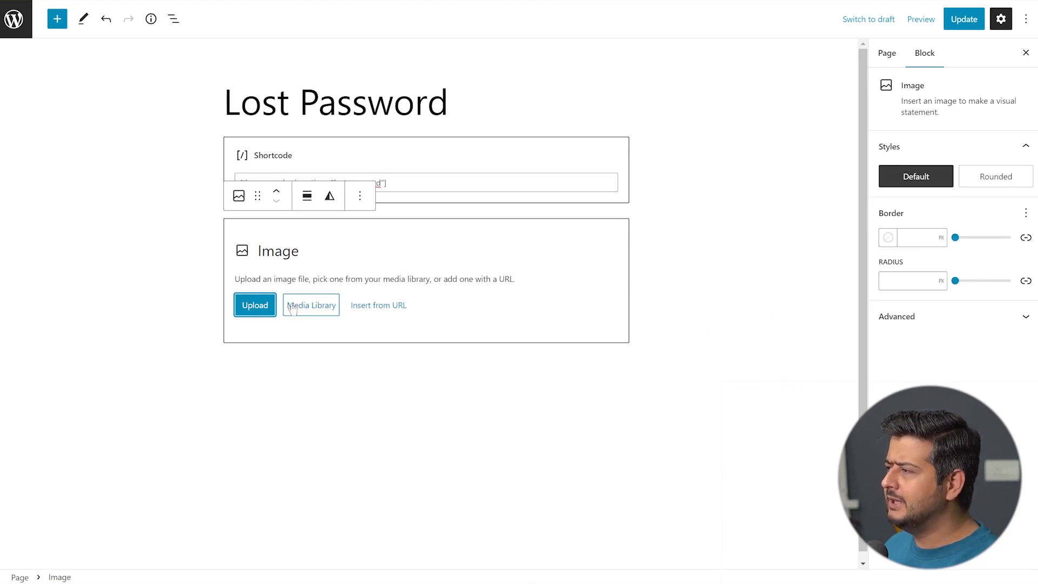
click(311, 305)
click(82, 185)
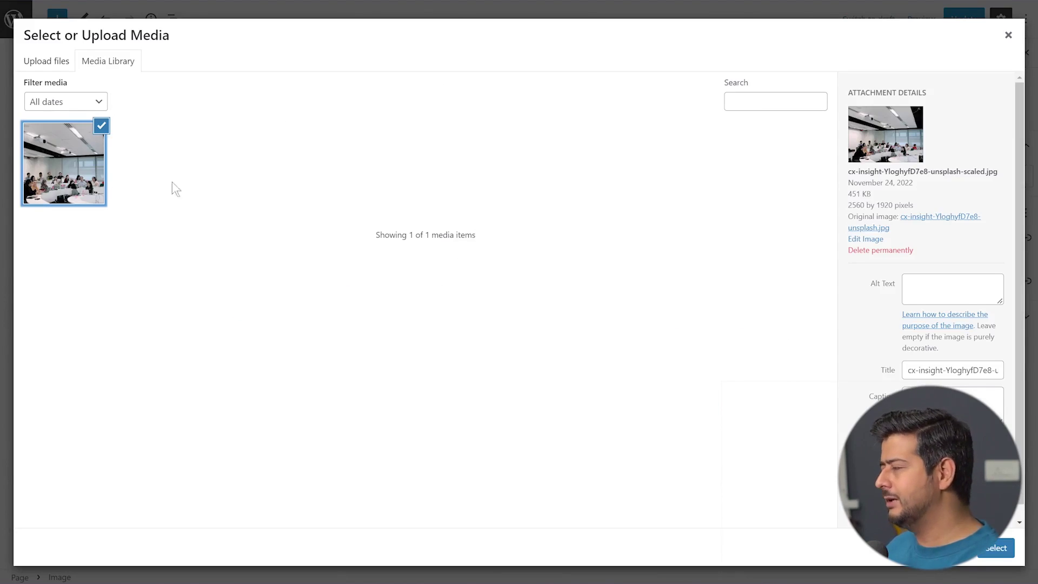
click(996, 547)
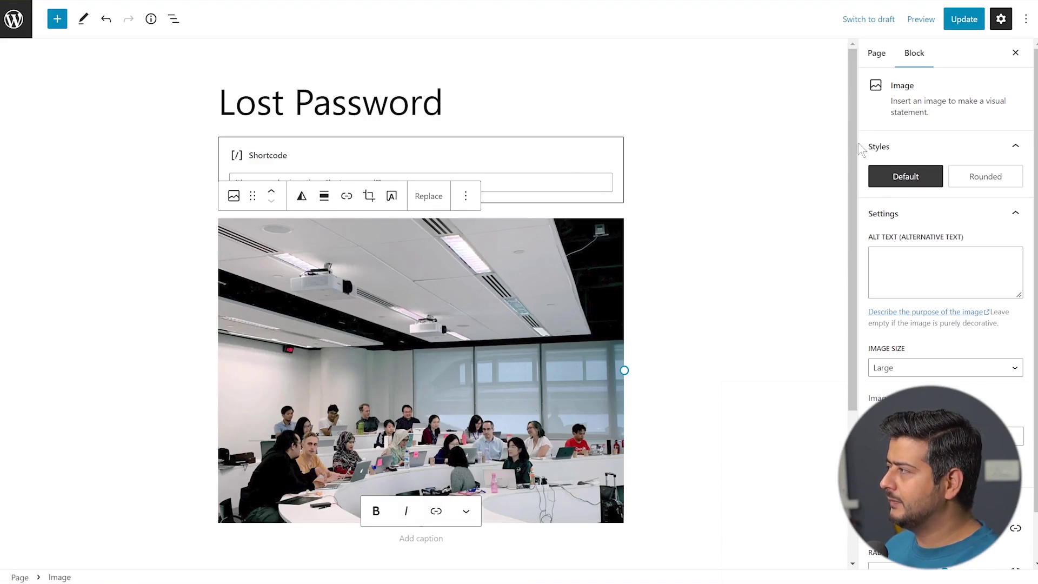
click(963, 19)
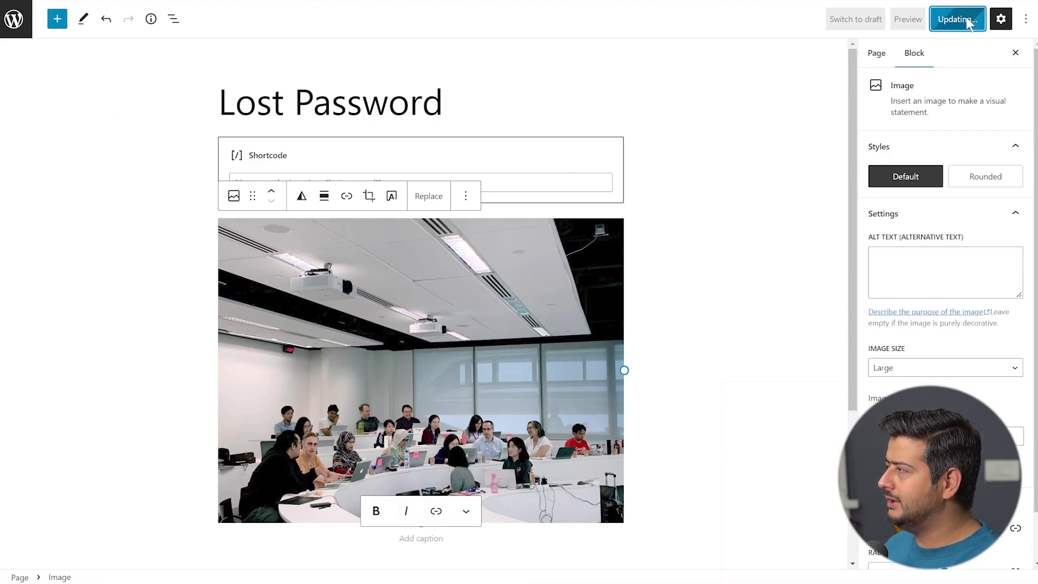
click(713, 237)
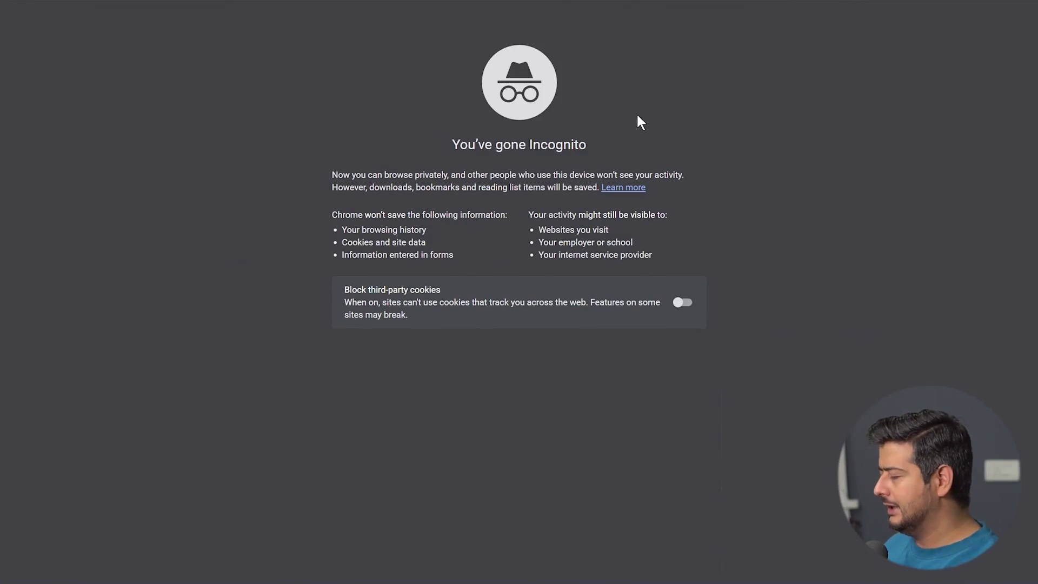
Load the live Lost Password page in the private window and scroll to review its form.
key(ctrl+v)
key(Return)
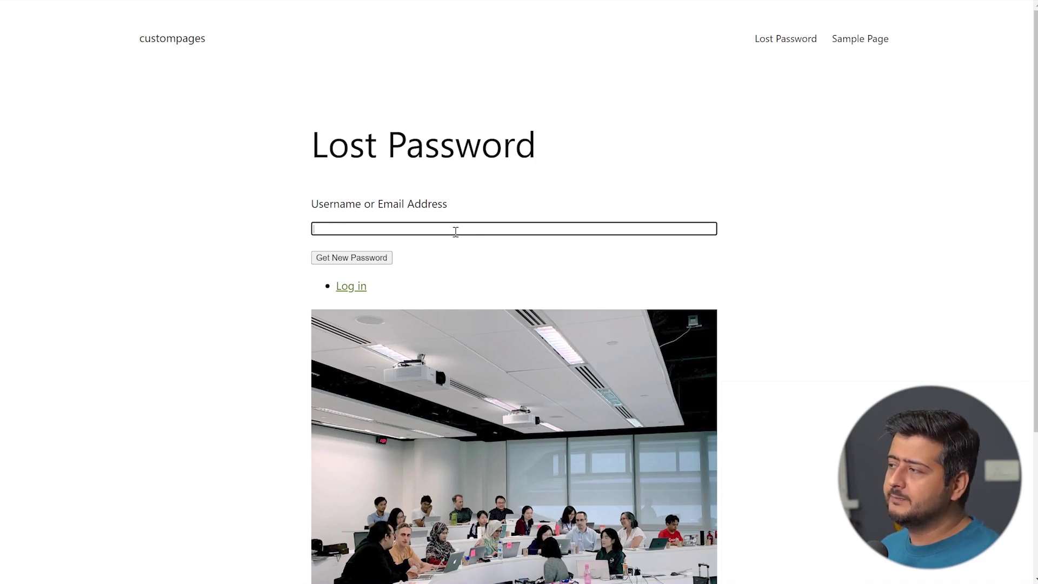
scroll(455, 233, down, 2)
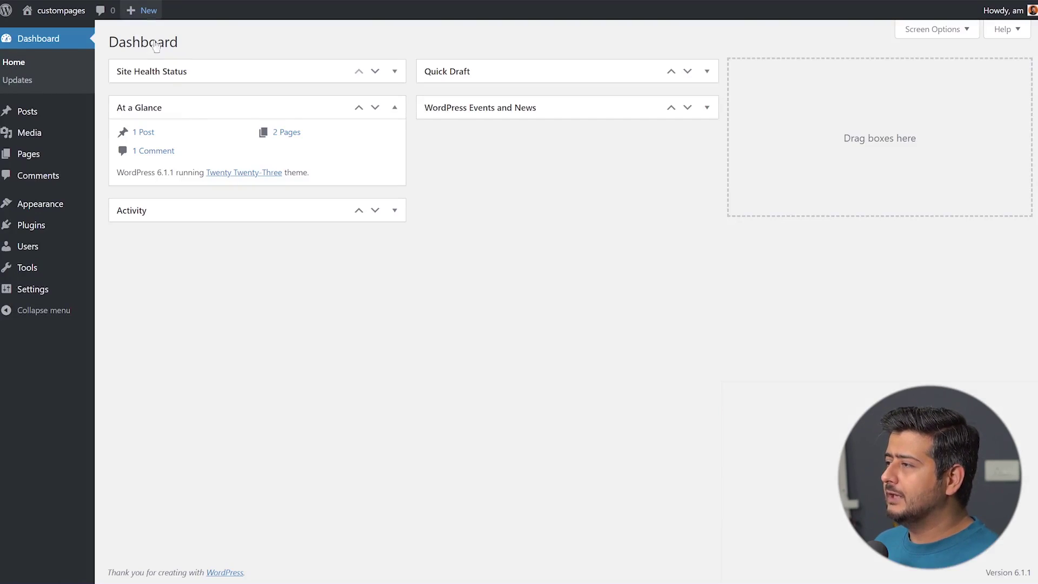
Upload wpforms.zip through Plugins > Add New, then install and activate WPForms.
mouse_move(40, 227)
click(135, 246)
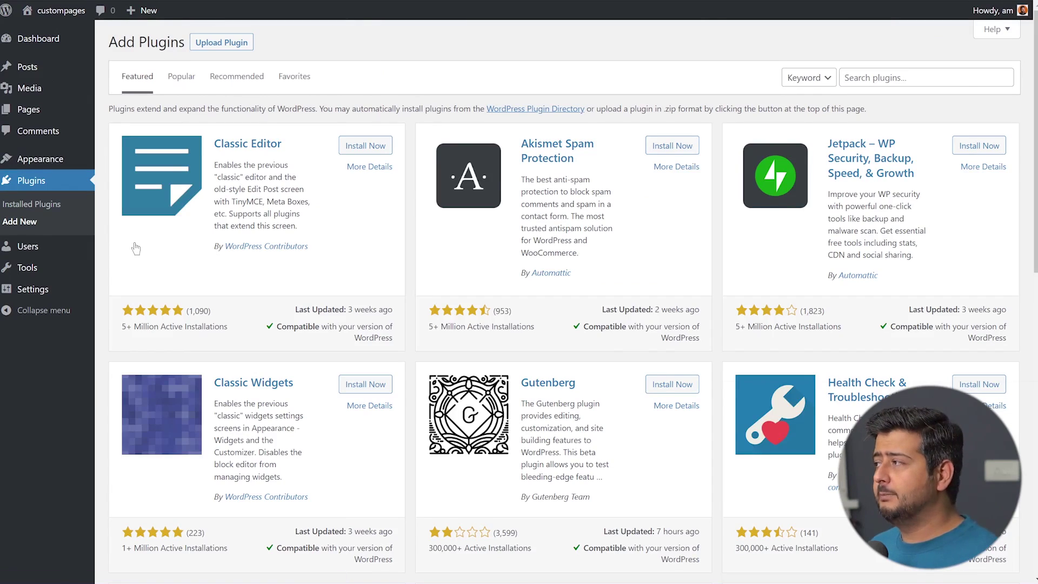
click(221, 43)
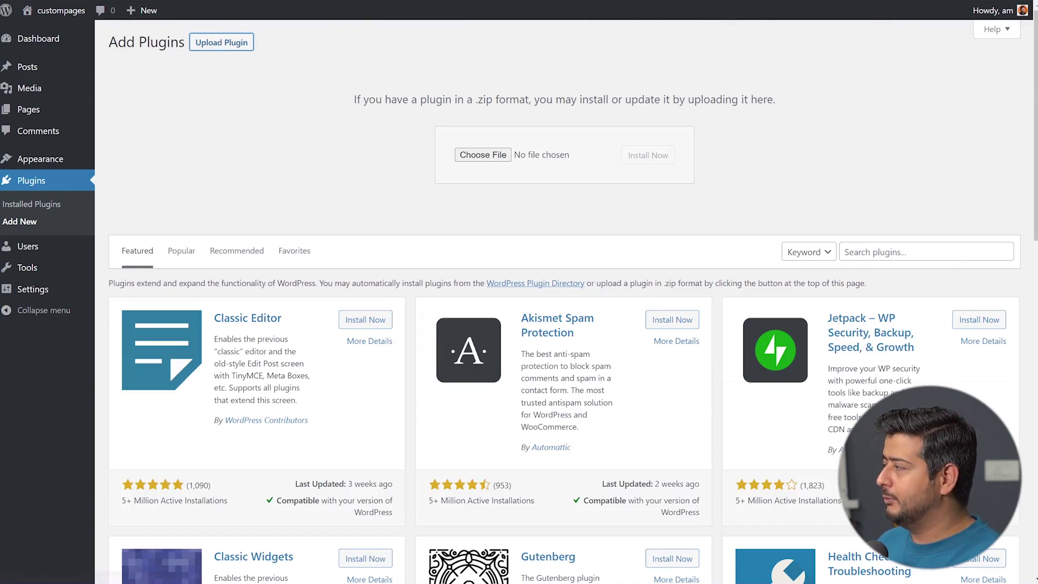
drag(992, 245, 535, 153)
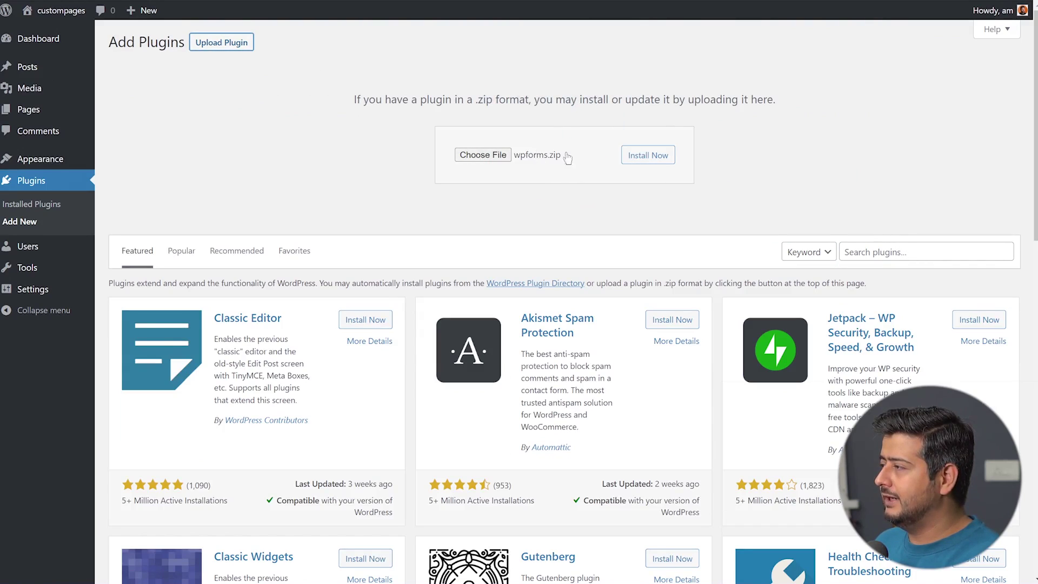
click(651, 156)
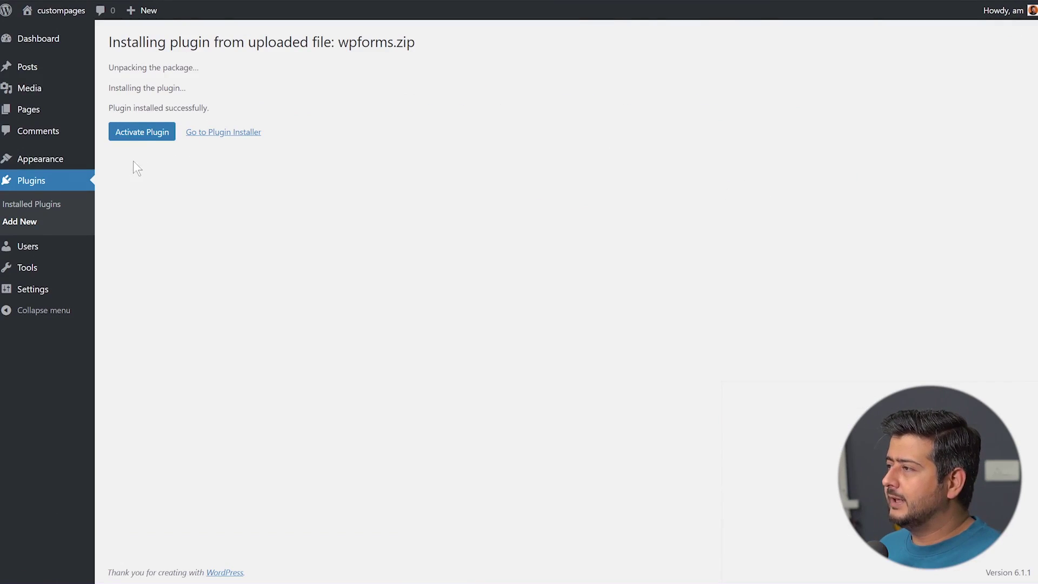
click(138, 133)
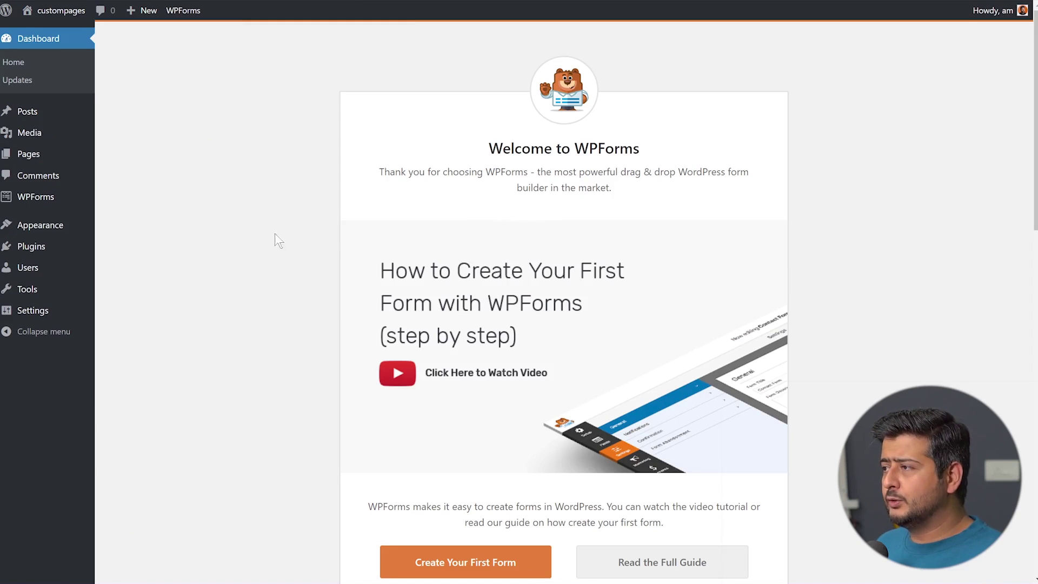
Paste the license key into WPForms Settings and verify it, activating Elite-level automatic updates.
mouse_move(47, 204)
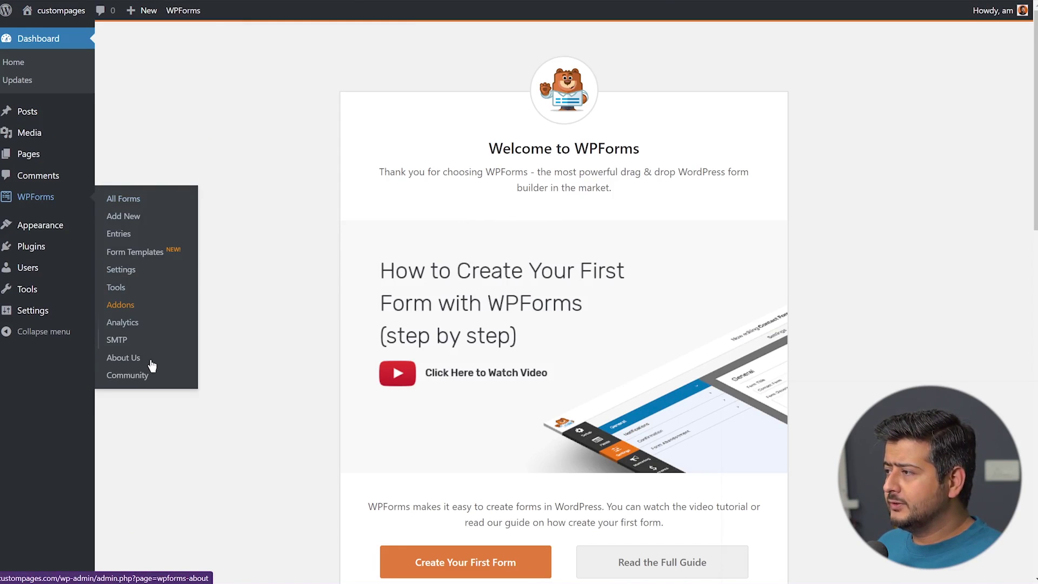
click(136, 276)
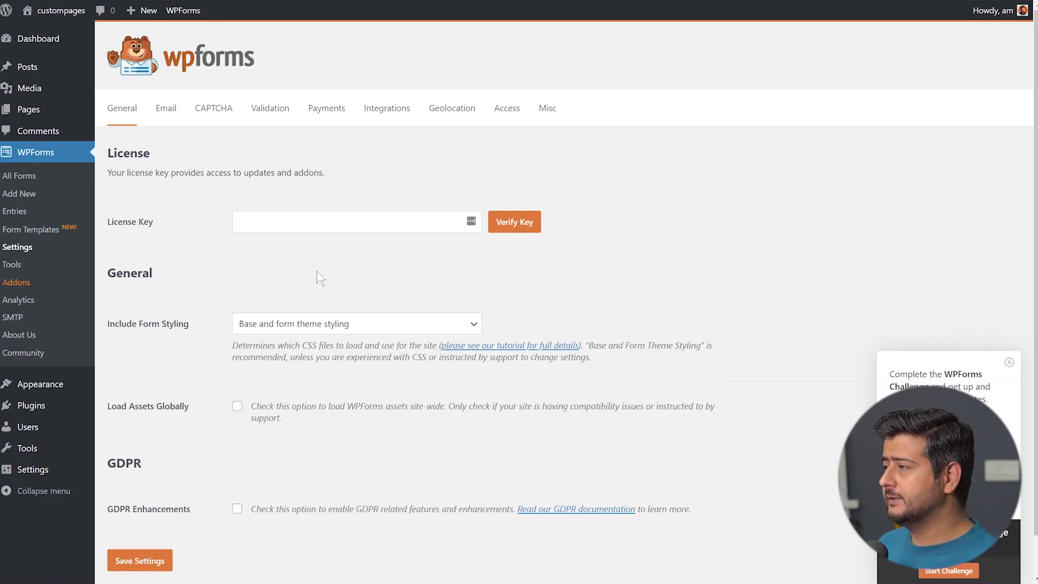
click(319, 223)
key(ctrl+v)
click(514, 222)
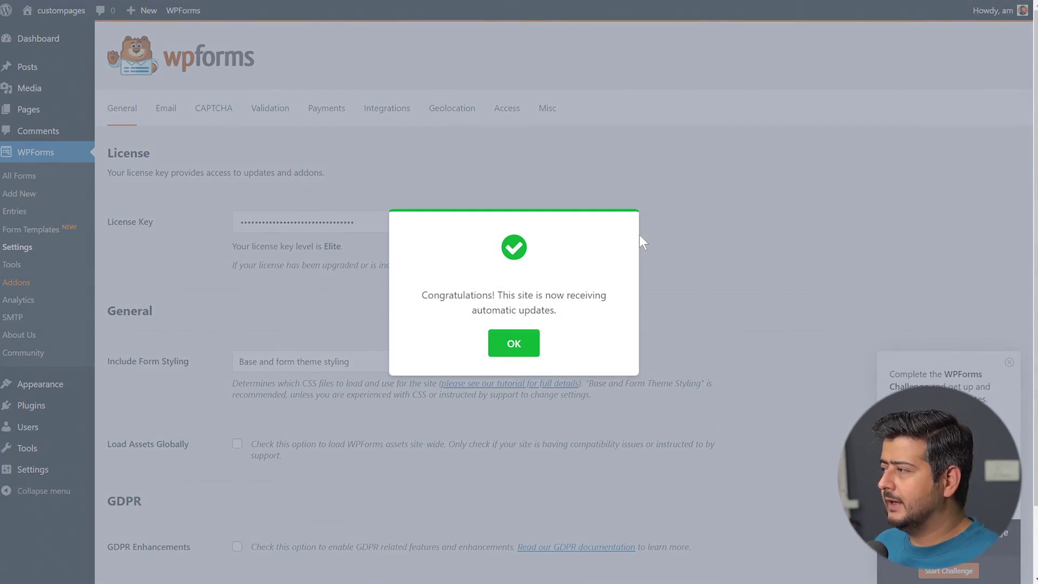
click(548, 341)
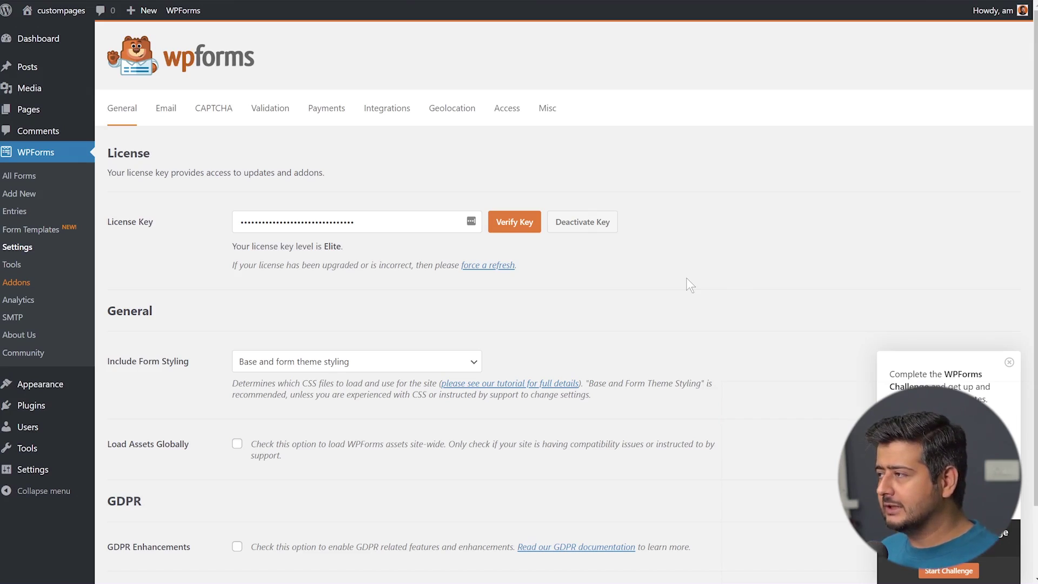
Dismiss the Challenge popup, install the User Registration addon, and begin a new WPForms form.
click(23, 288)
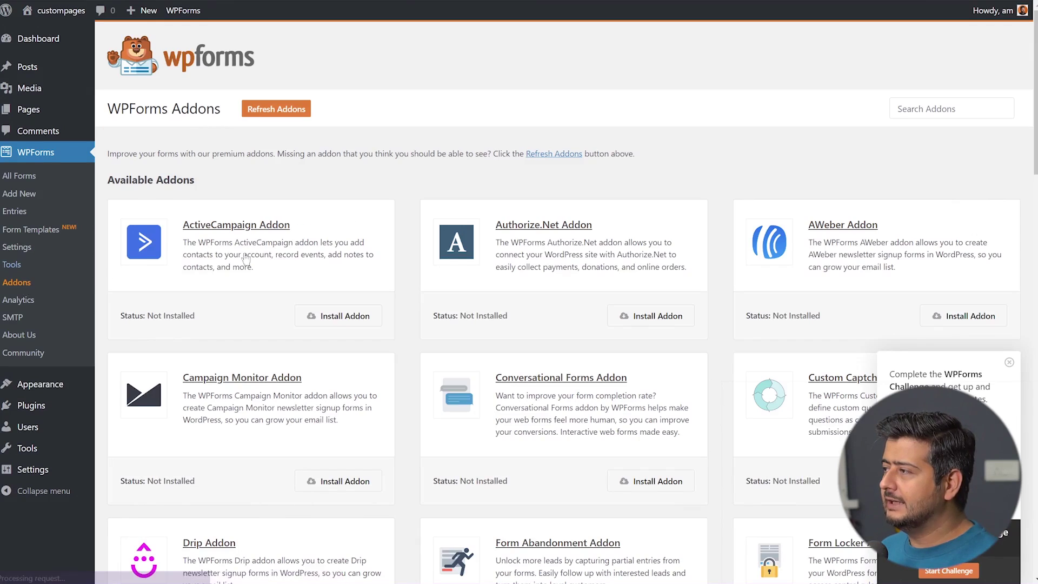
click(1008, 364)
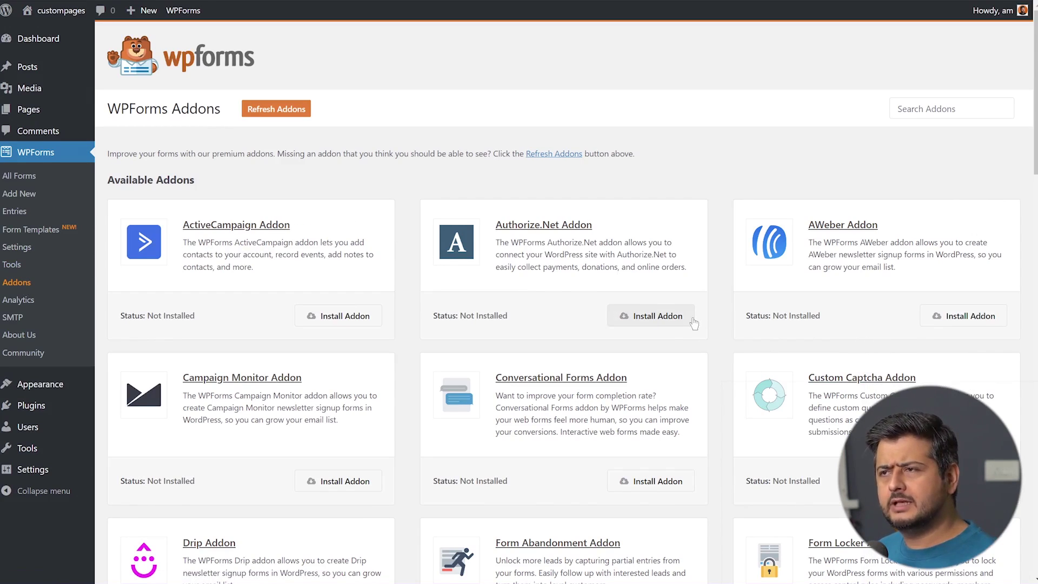
scroll(702, 321, down, 20)
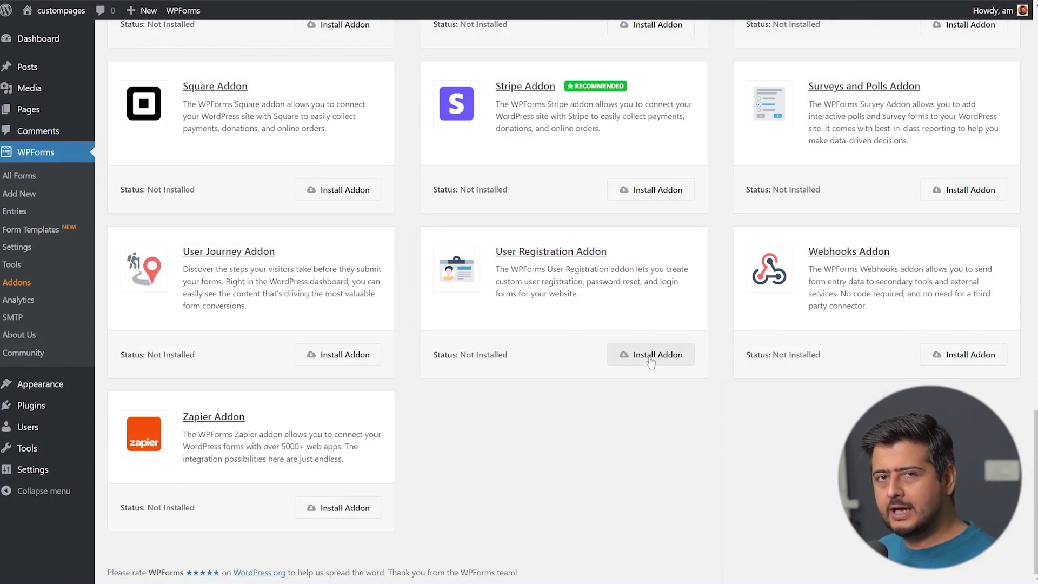
click(660, 354)
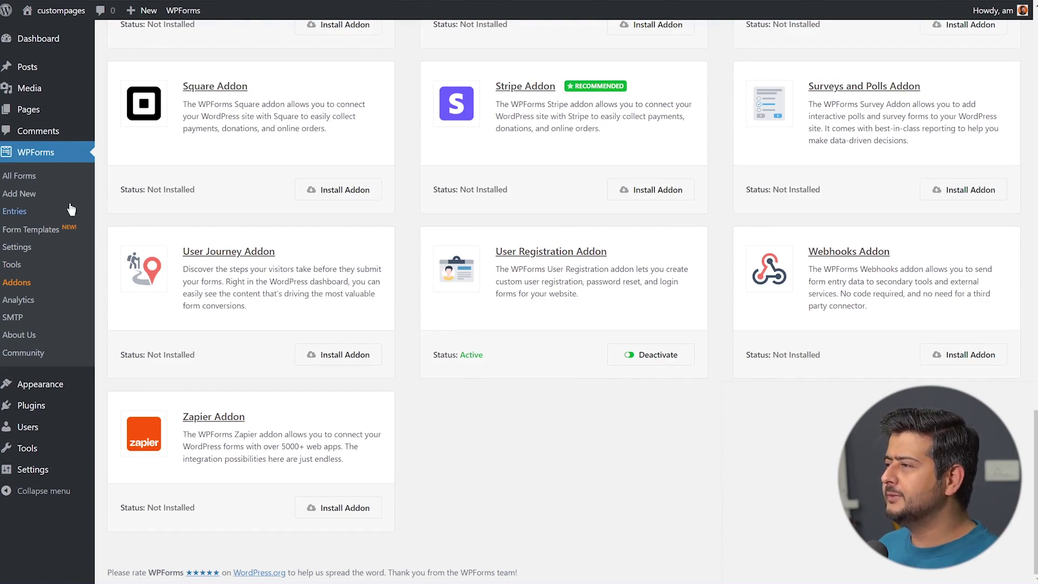
click(43, 200)
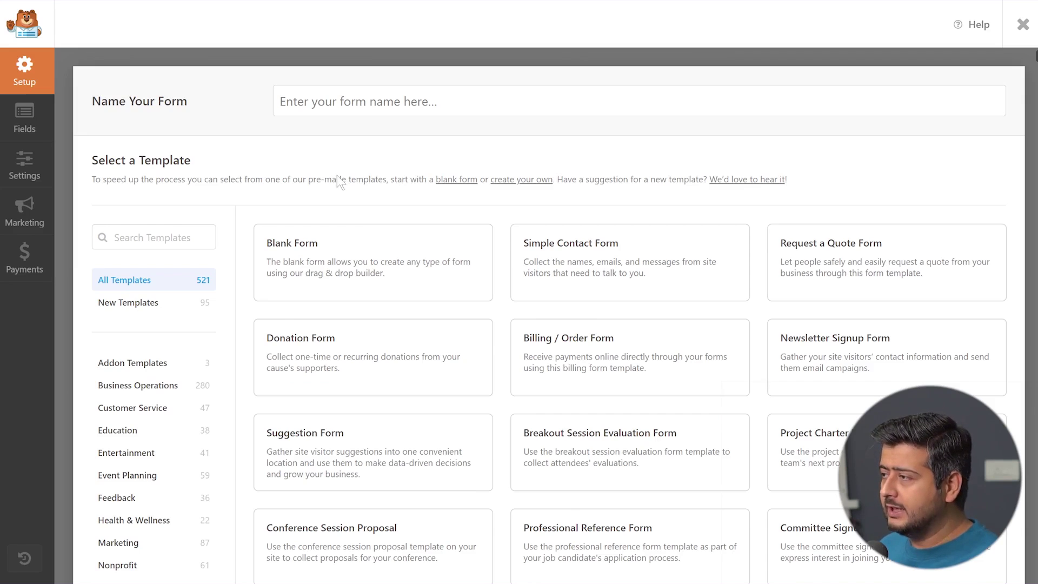
Filter to Addon Templates and use the User Password Reset Form template.
mouse_move(336, 420)
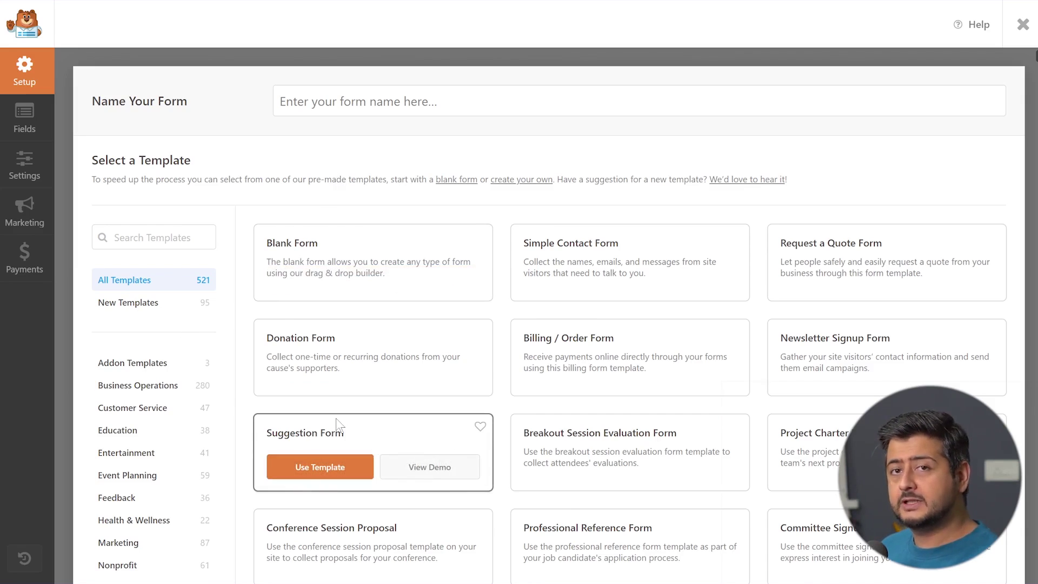
click(142, 363)
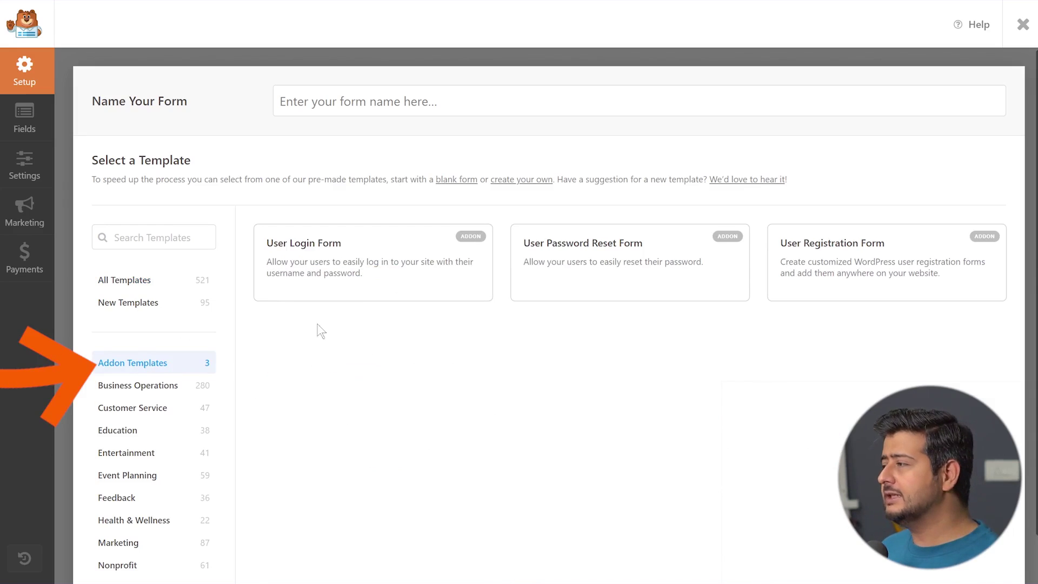
mouse_move(336, 273)
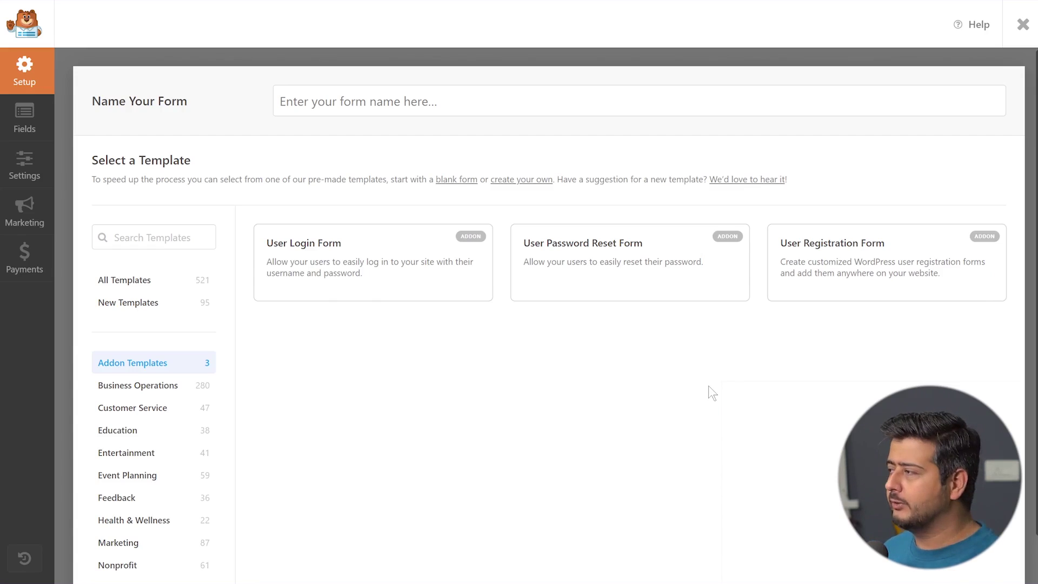
click(584, 285)
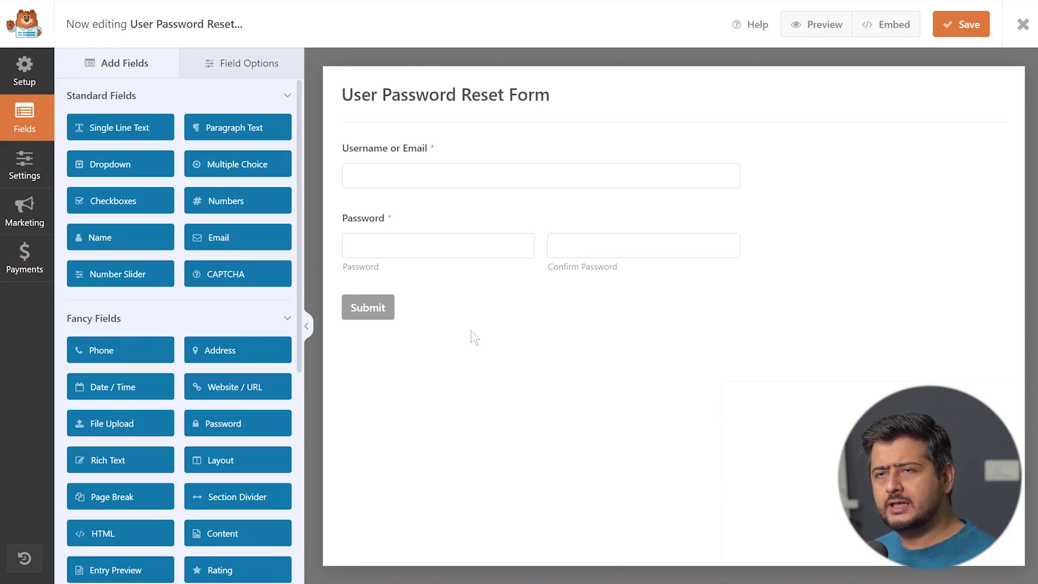
Set Submit Button Text to 'Reset Password' and Processing Text to 'Verifying Email'.
click(369, 313)
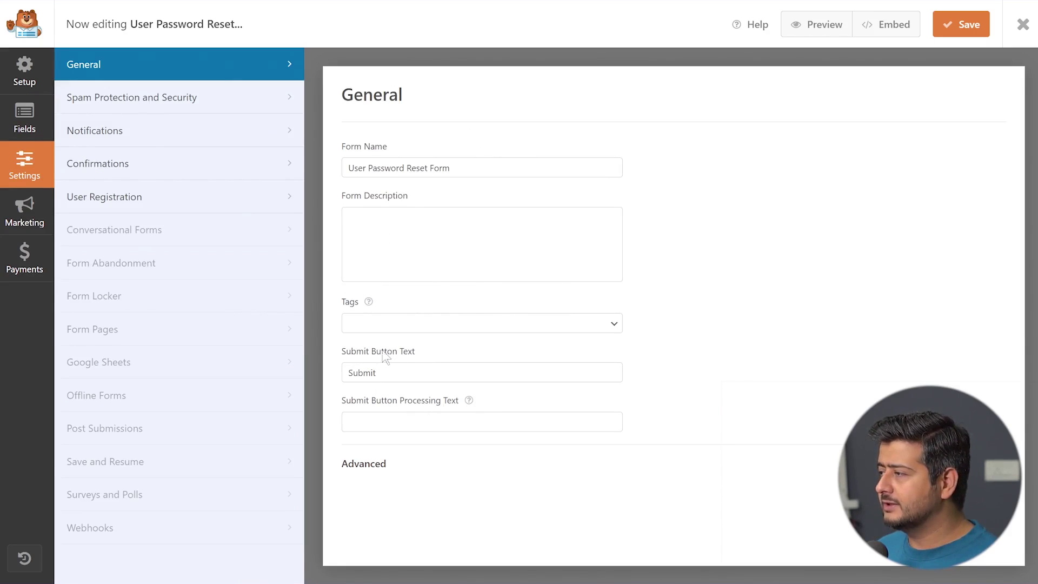
drag(401, 375, 336, 377)
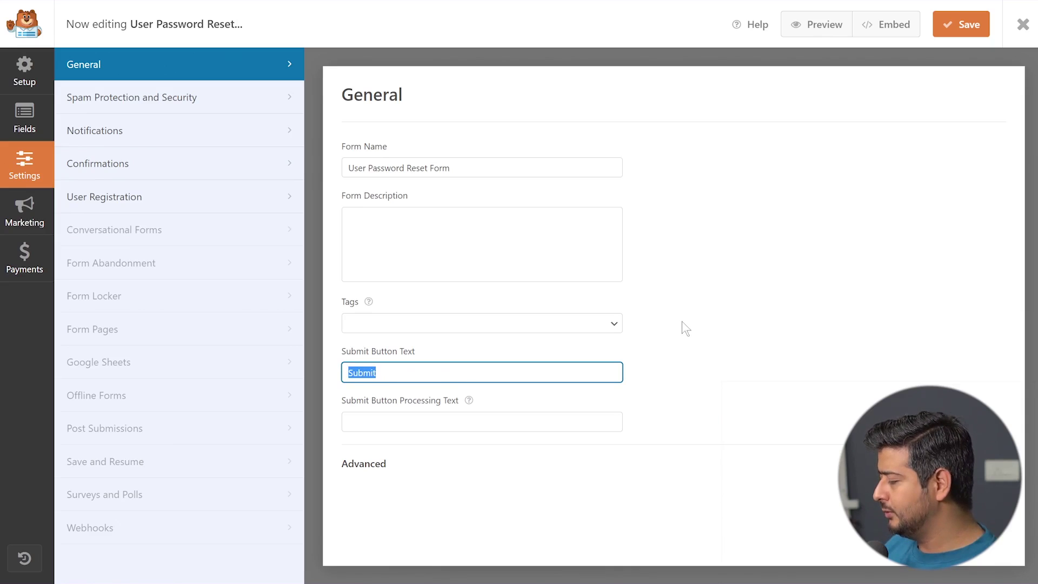
text(Res)
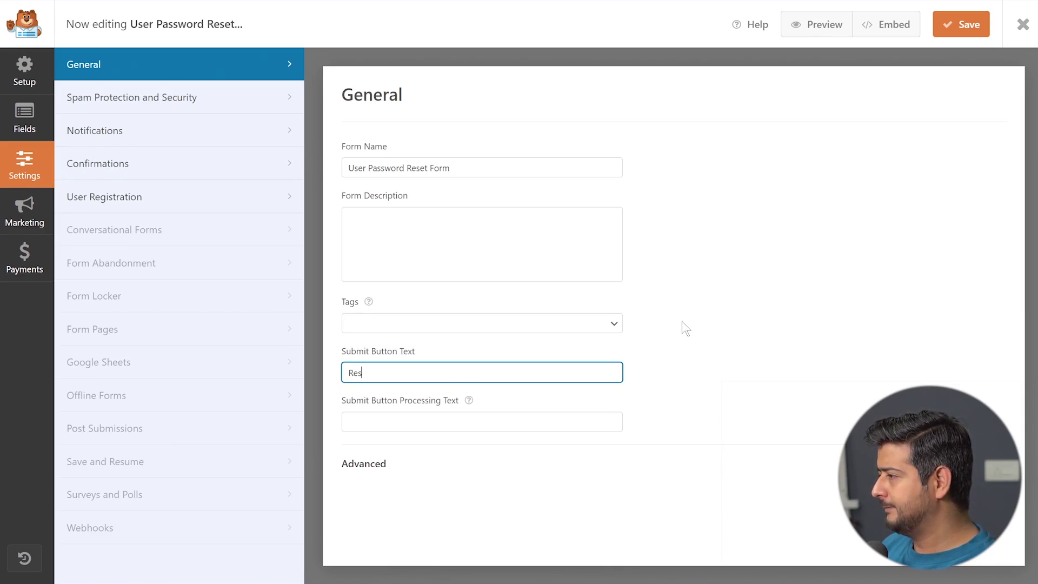
text(et Password)
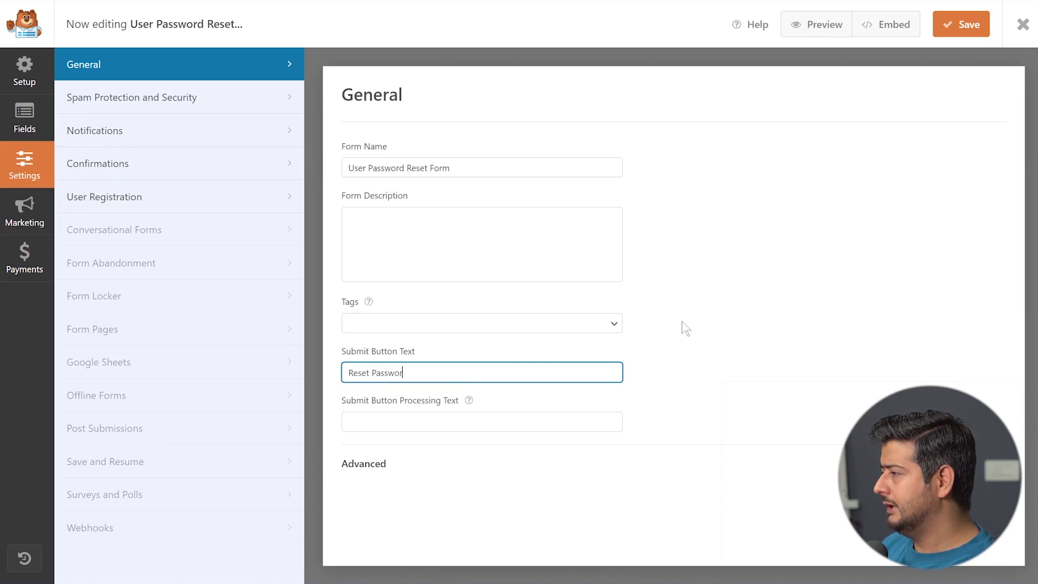
click(517, 415)
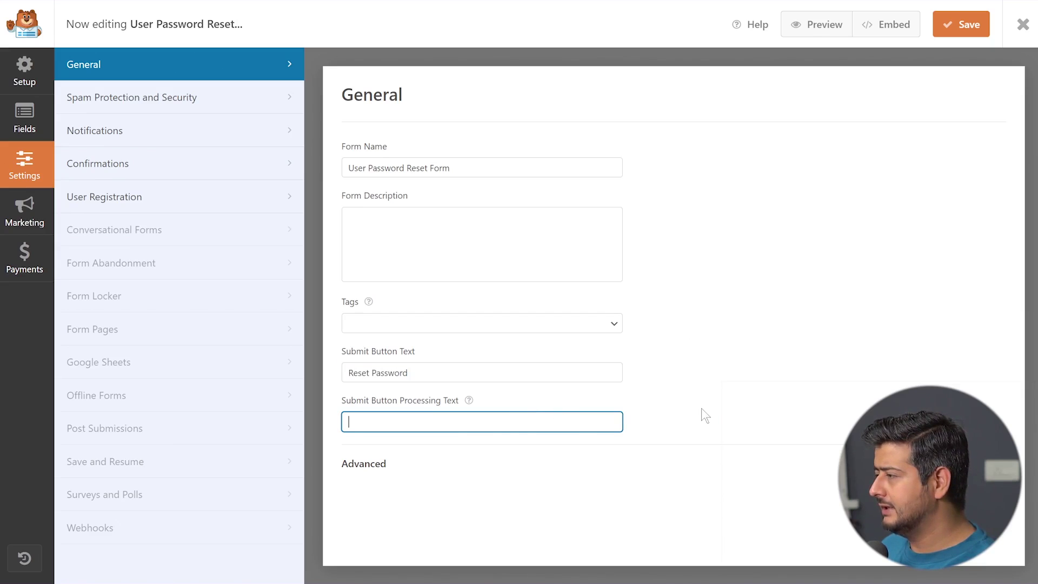
text(ce)
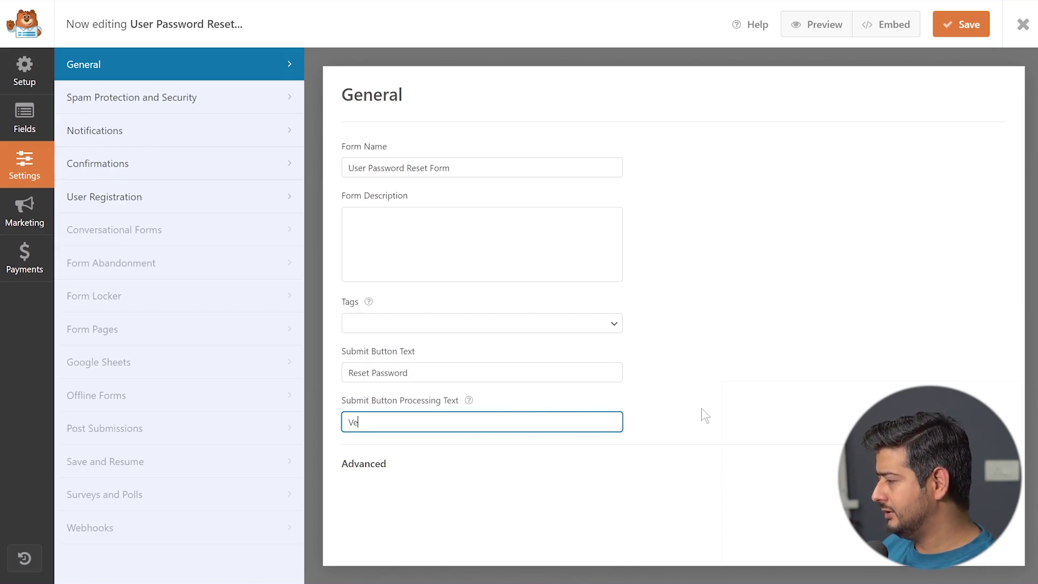
text(rifying Email)
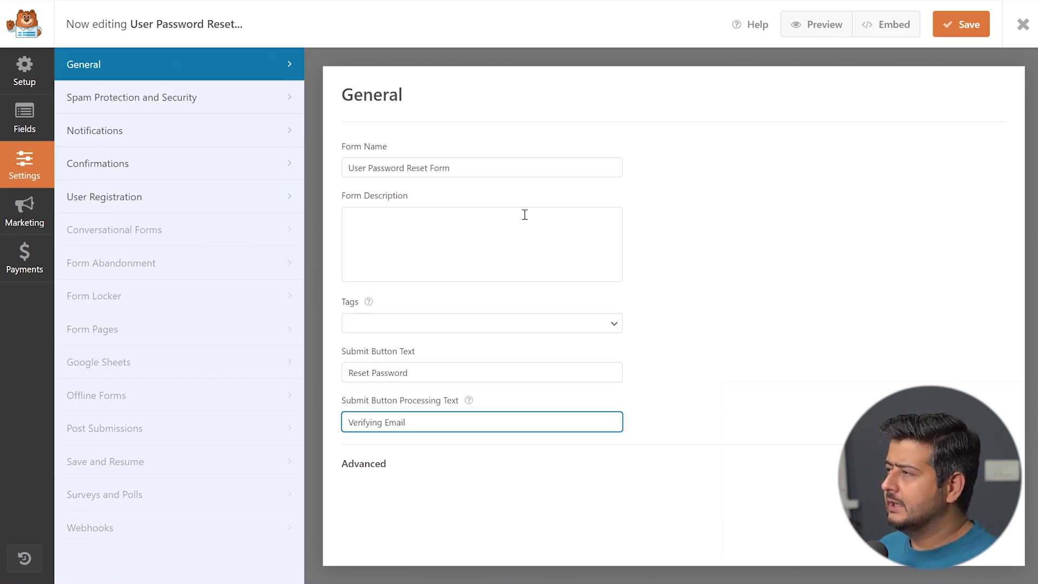
Check the button in the Fields preview, then bring up the Notifications settings.
click(24, 125)
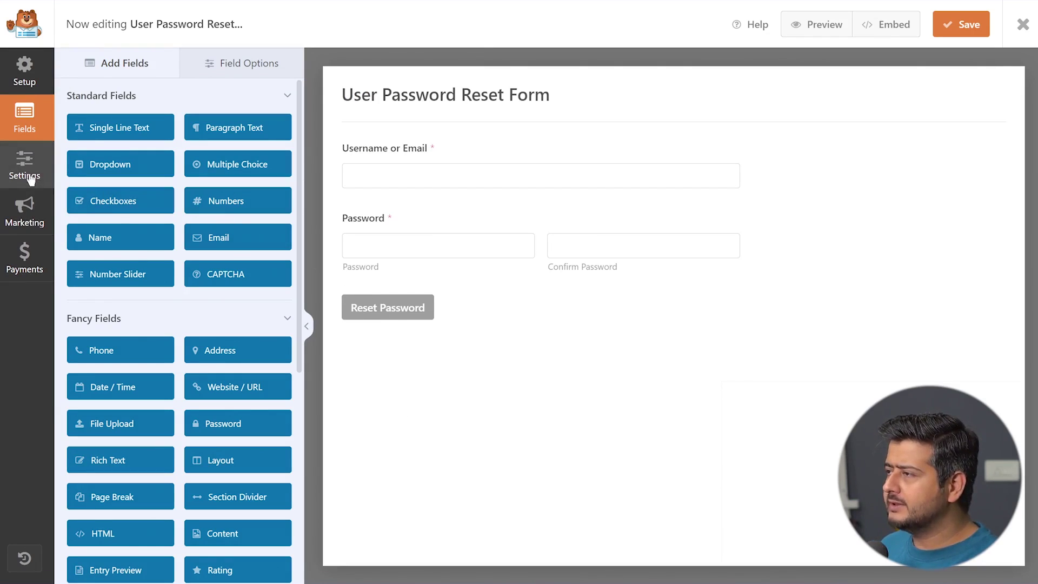
click(31, 180)
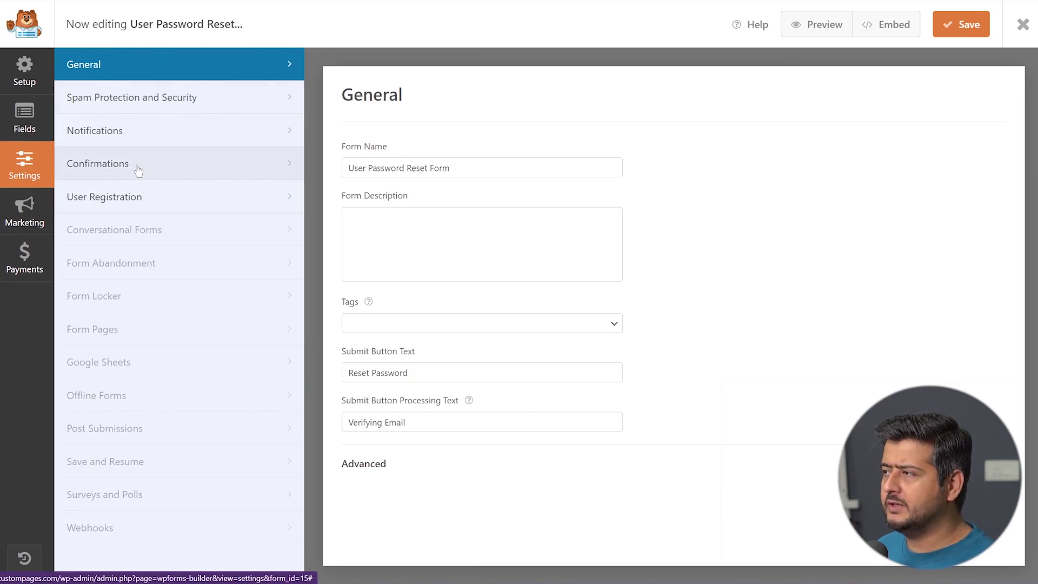
click(139, 143)
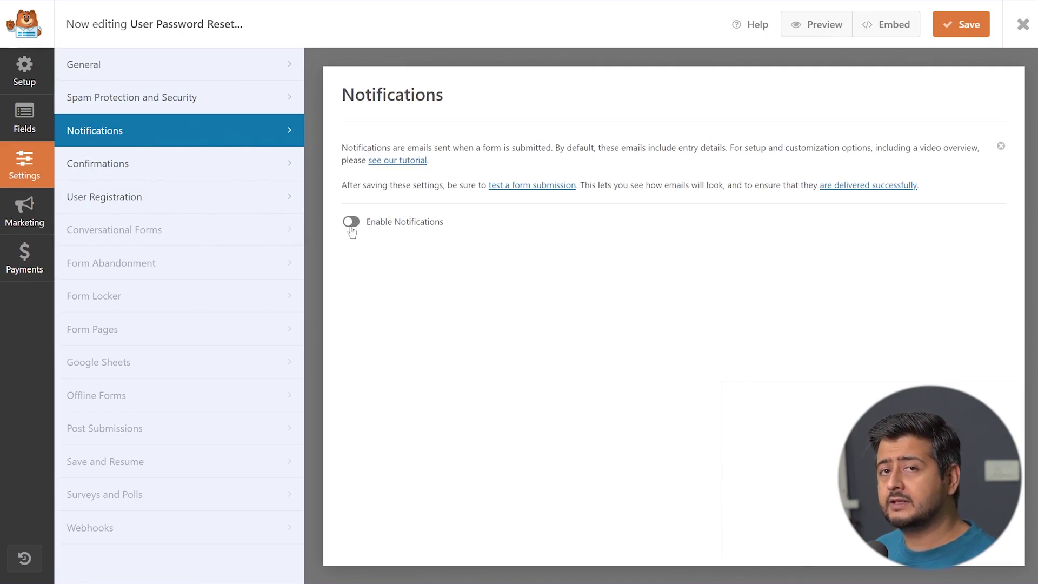
Replace the confirmation text with 'Password Reset Request accepted. Please check your email.', keep type Message, and save.
click(151, 170)
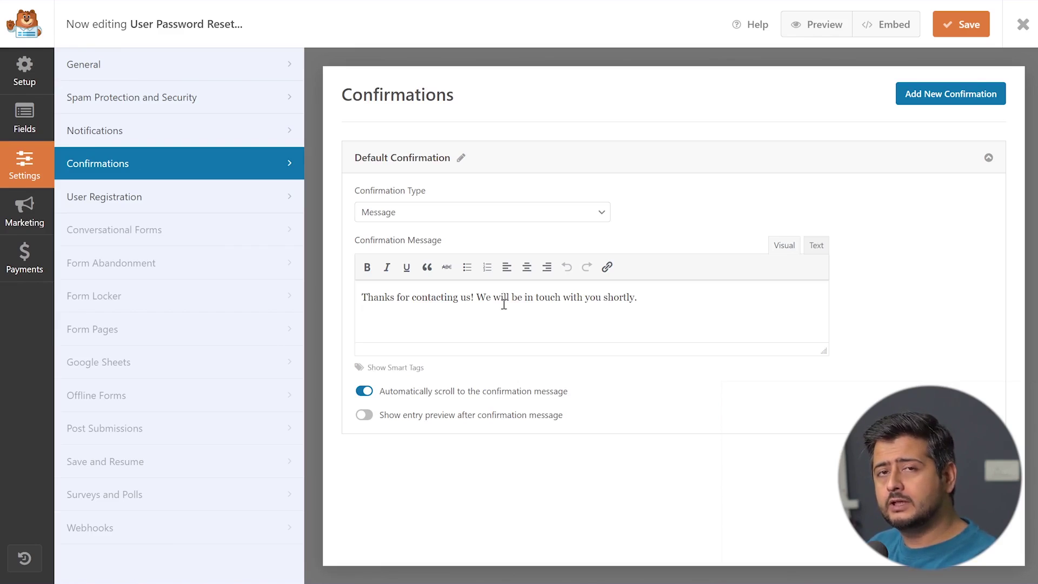
key(ctrl+a)
key(BackSpace)
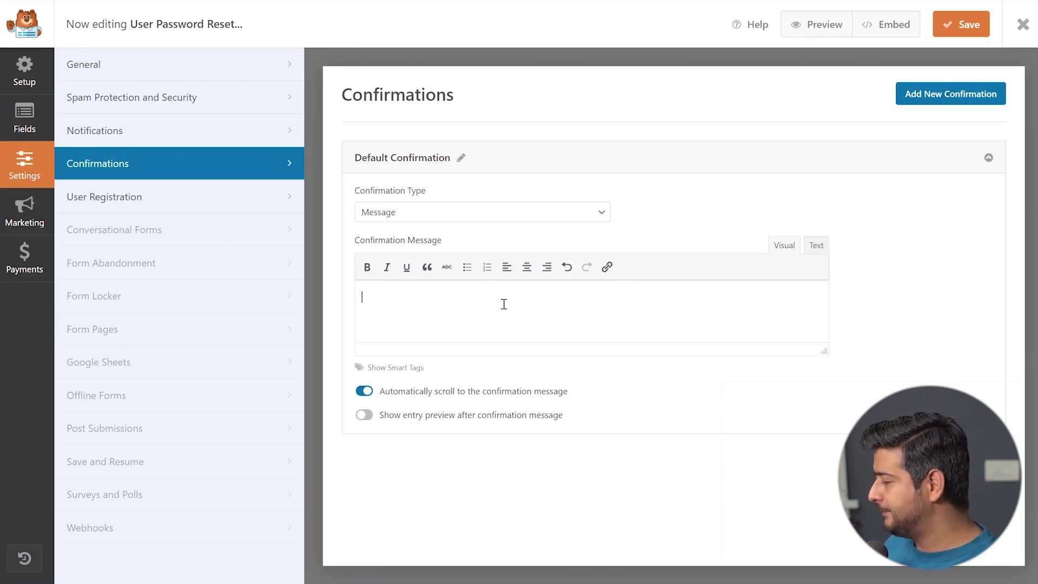
text(Pass)
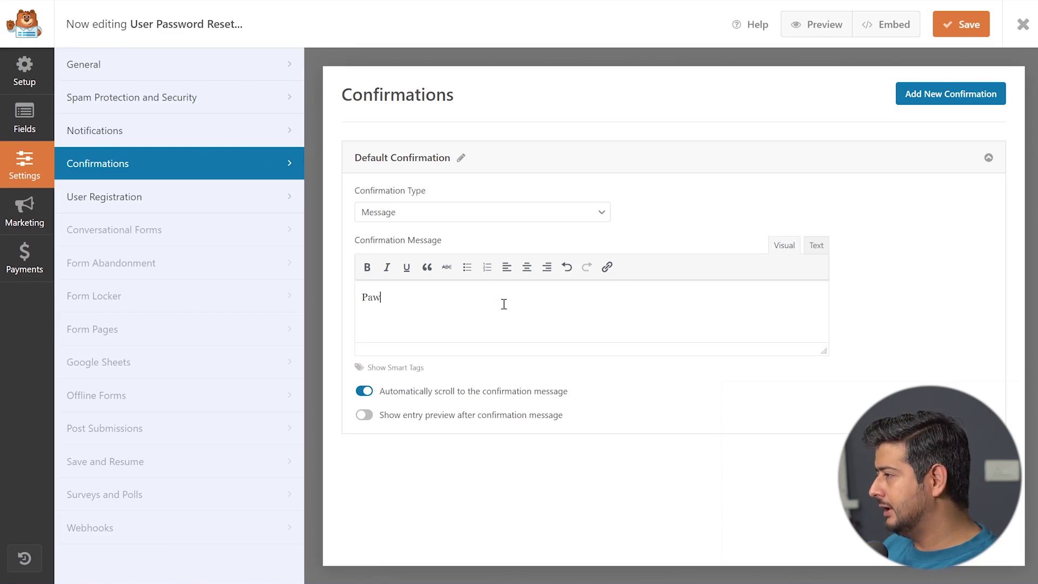
text(word Rese)
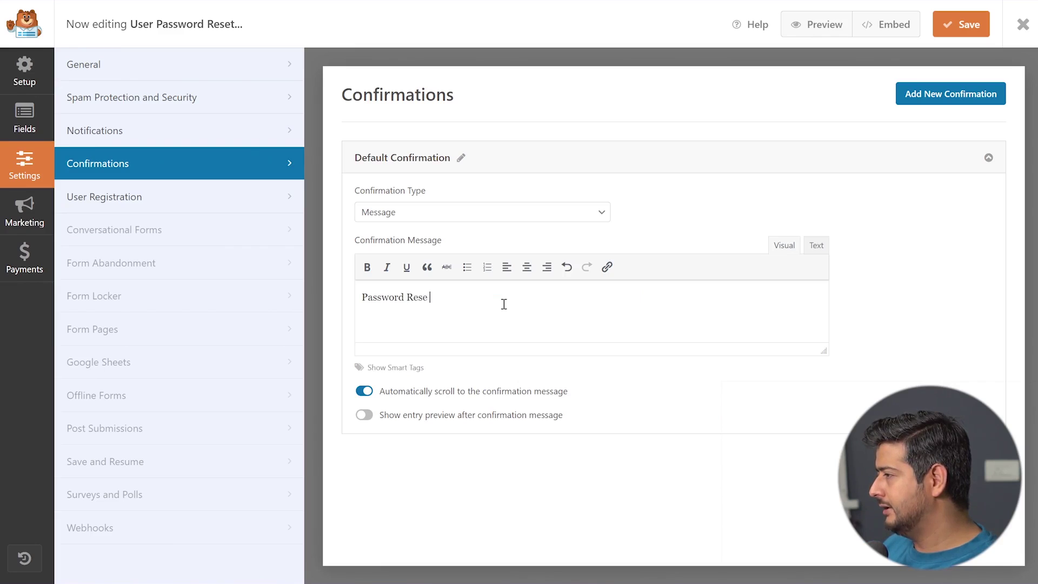
text(t Requestr)
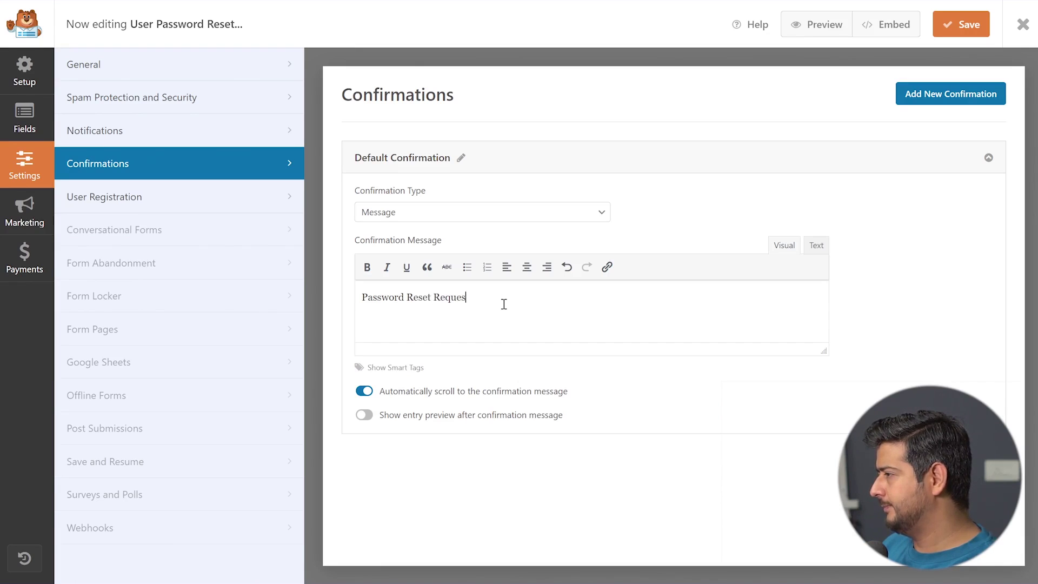
key(BackSpace)
key(BackSpace)
text(accepted. Please check your email.)
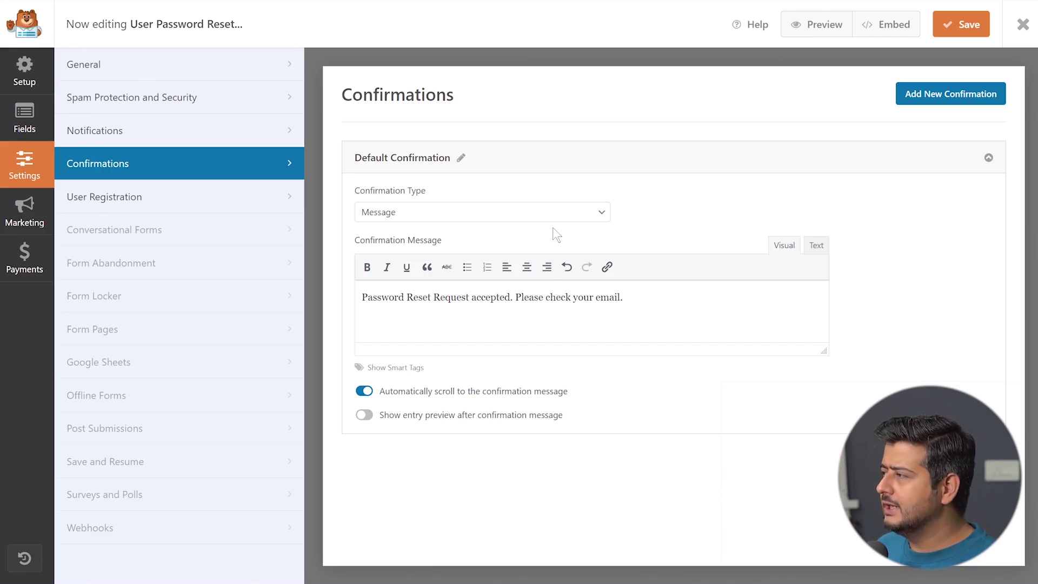
click(596, 214)
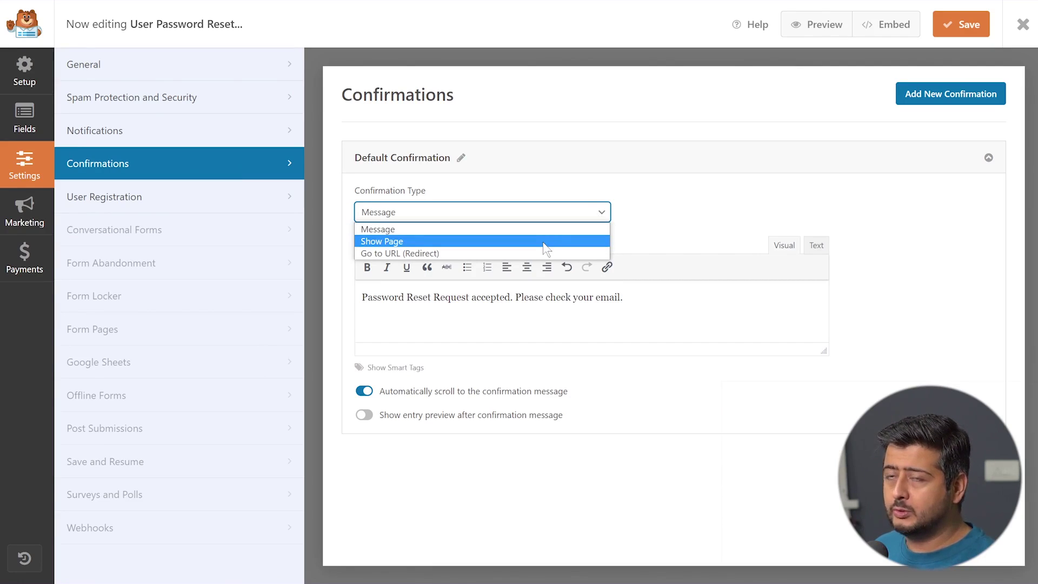
click(571, 234)
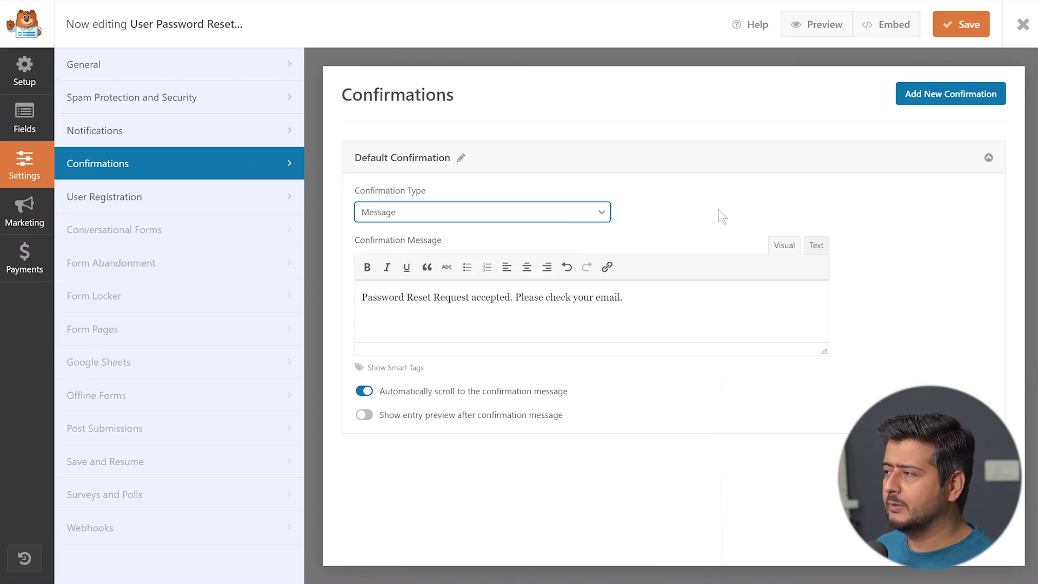
click(943, 30)
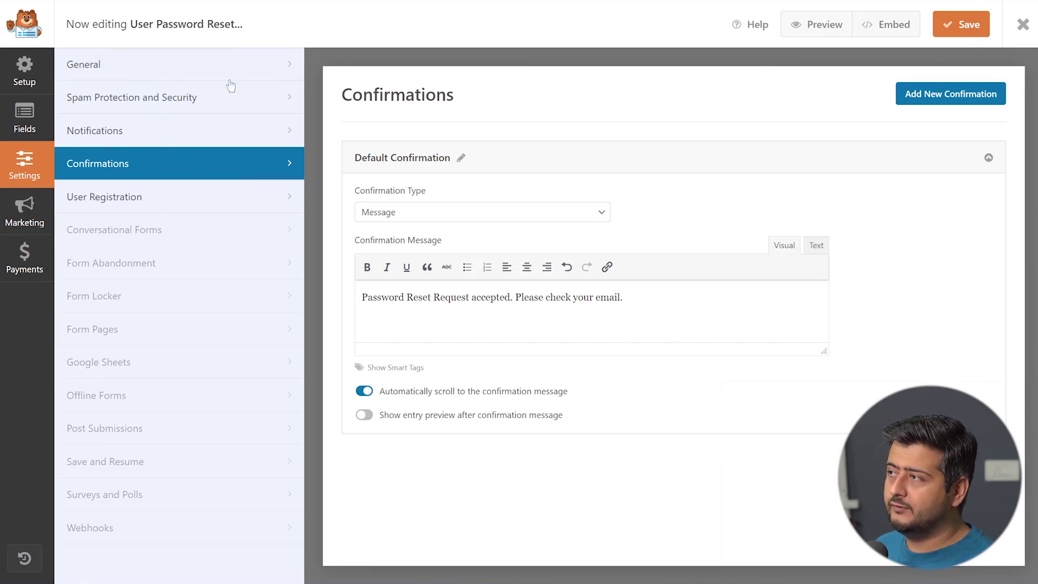
Embed the form via Create New Page, naming the page 'Password Reset WPForms'.
click(16, 134)
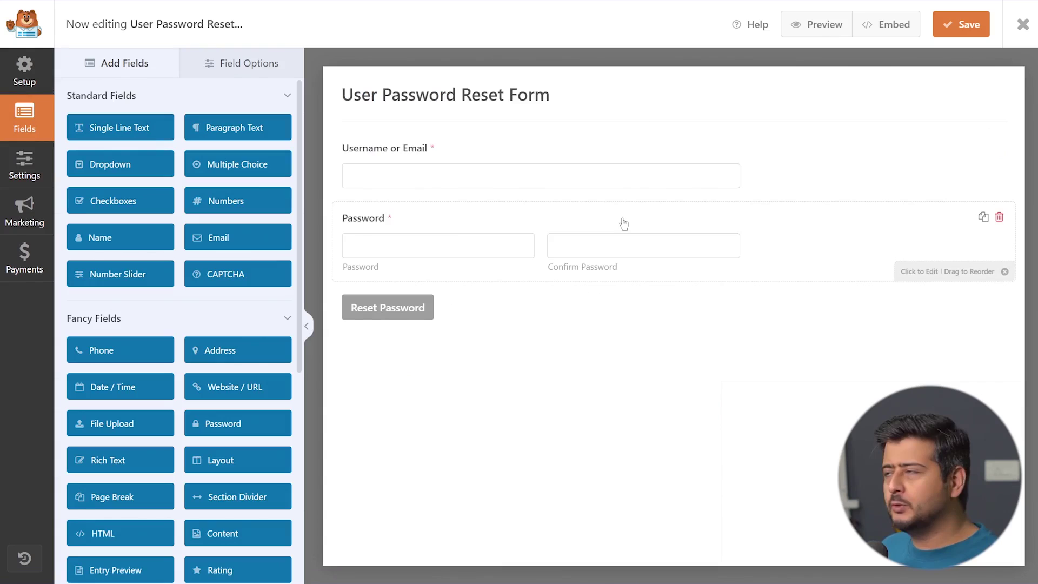
click(879, 30)
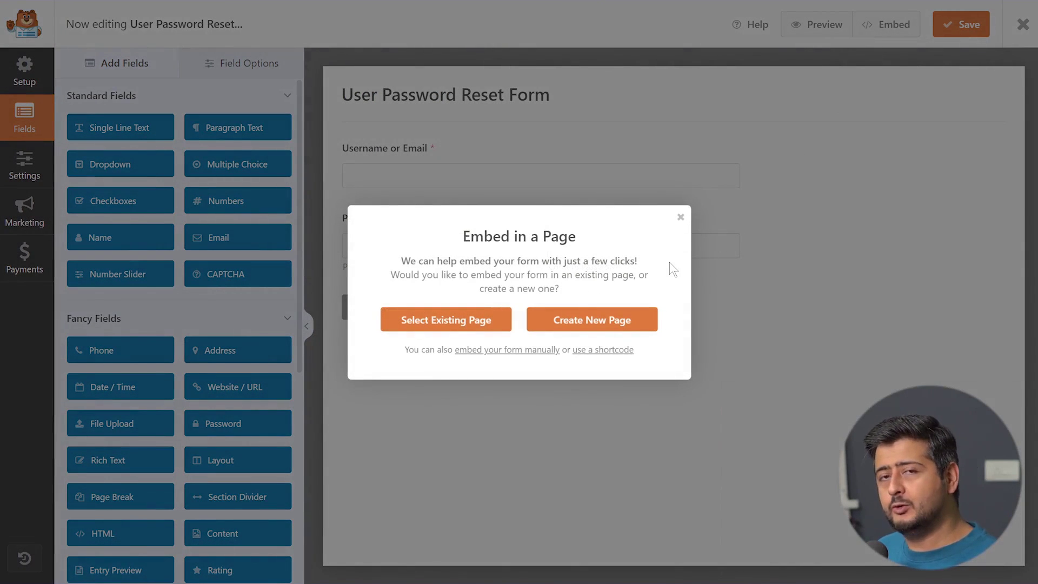
click(590, 323)
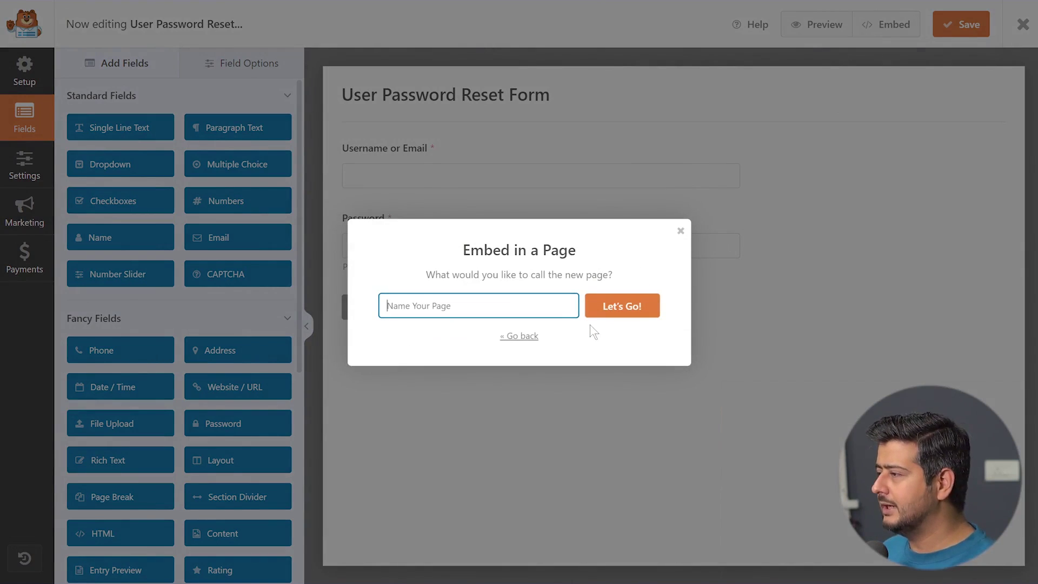
text(p)
key(BackSpace)
text(Passwor)
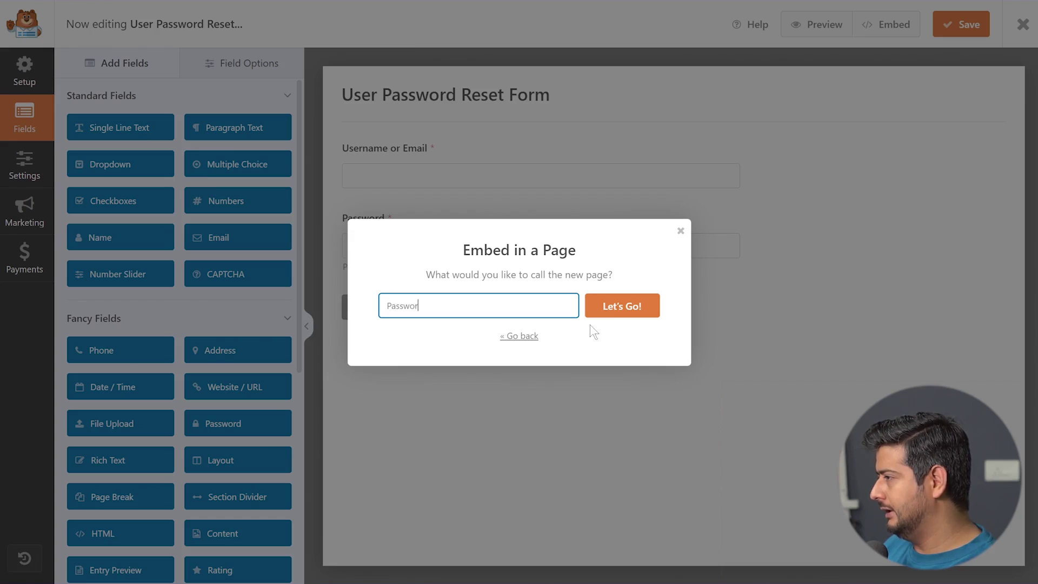
text(d Reset Wp)
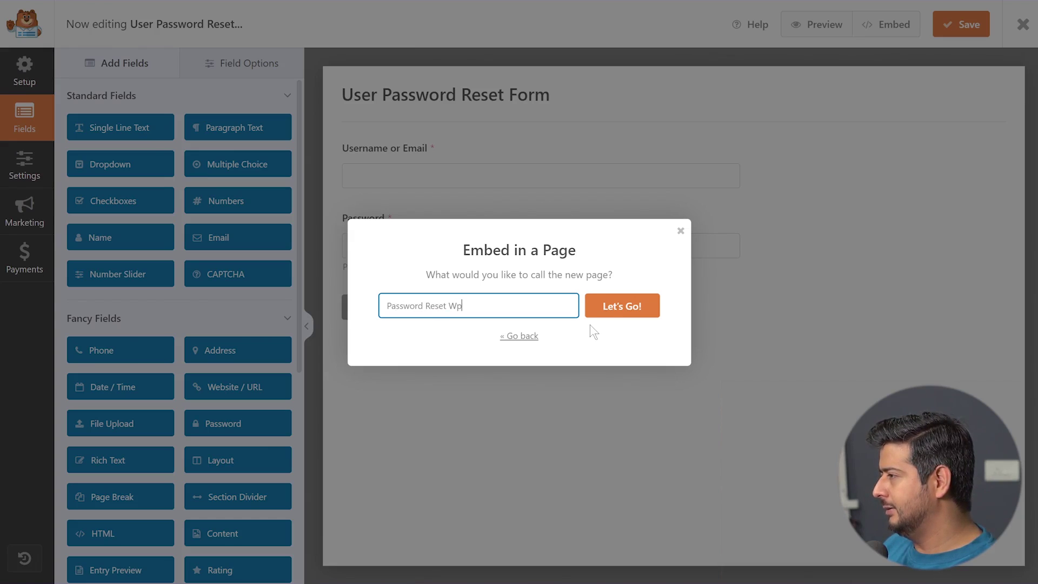
key(BackSpace)
key(BackSpace)
text(PForms)
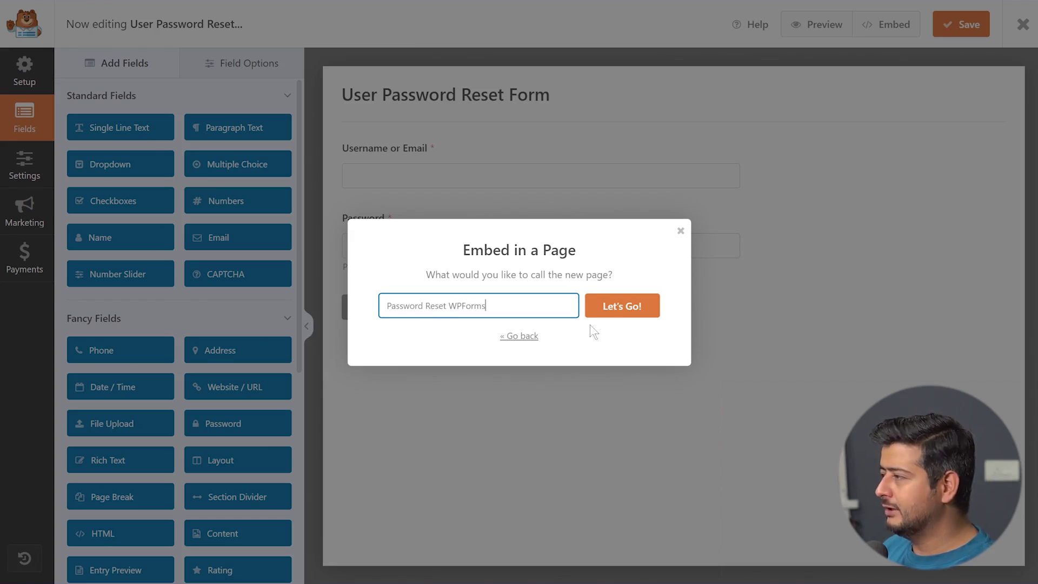
key(ctrl+shift+Left)
Create and publish the page, copy its address, and open a private browsing window.
click(605, 303)
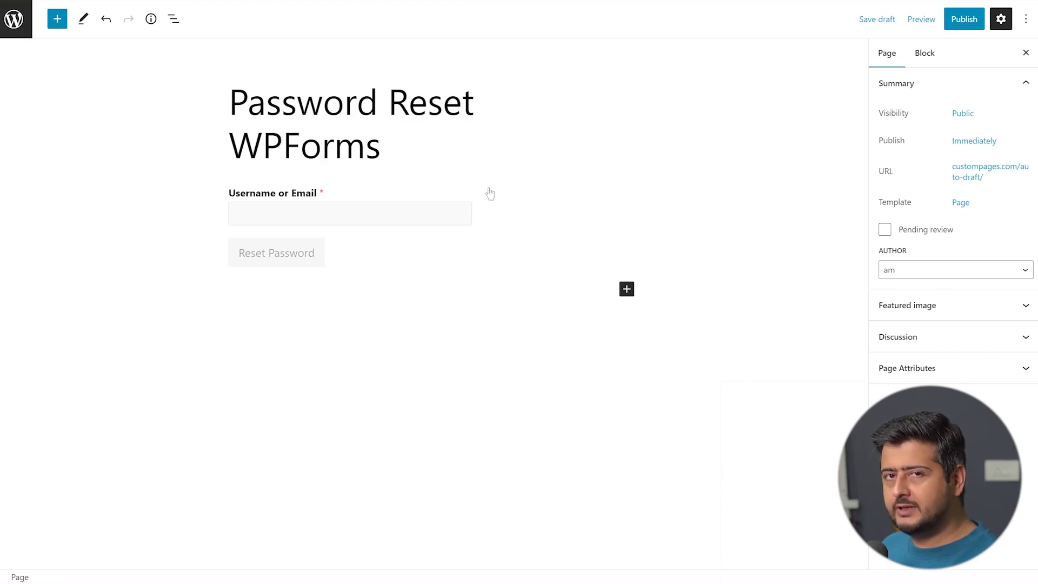
click(957, 27)
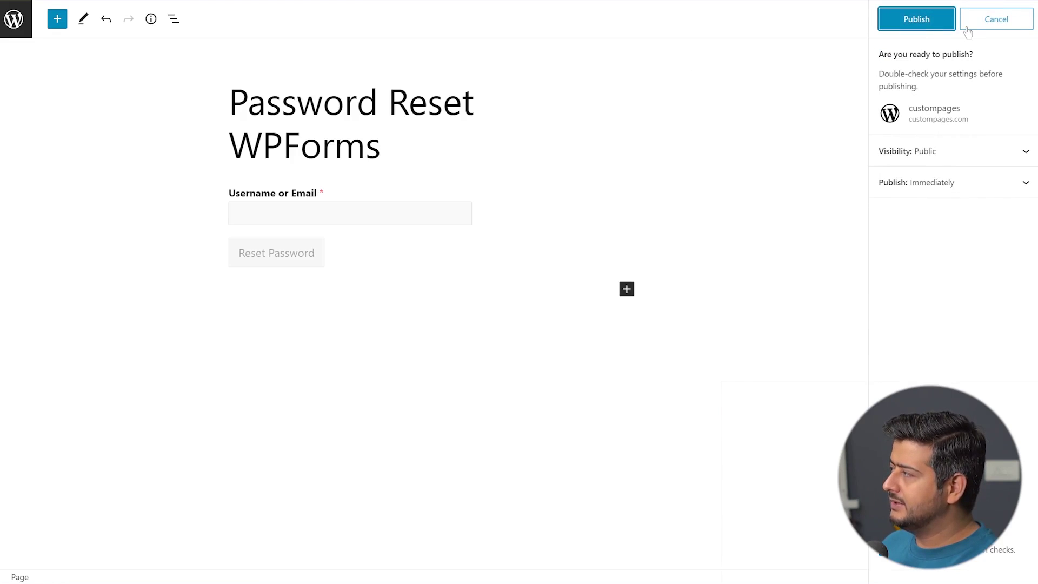
click(925, 29)
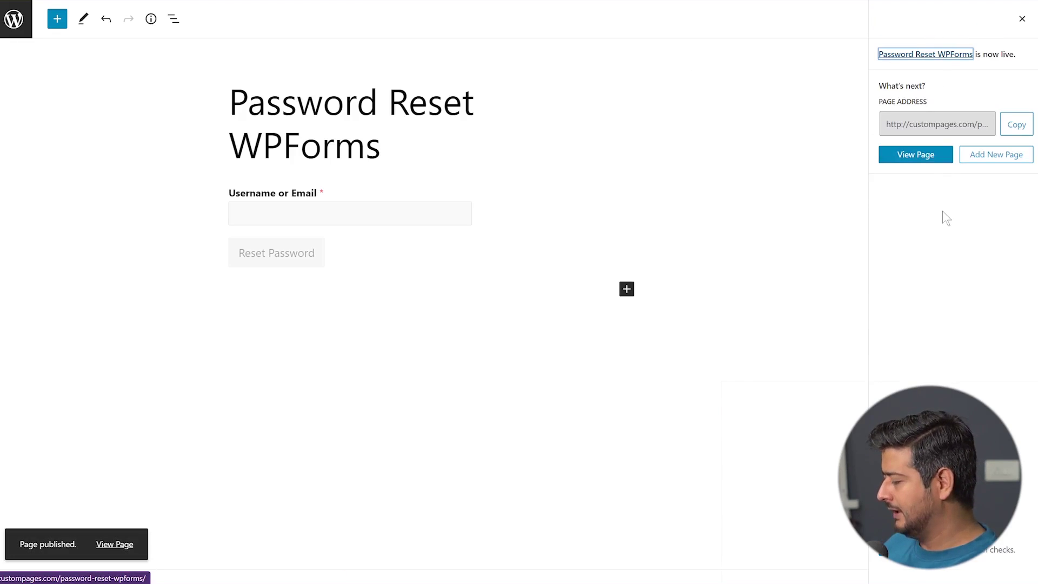
click(1017, 125)
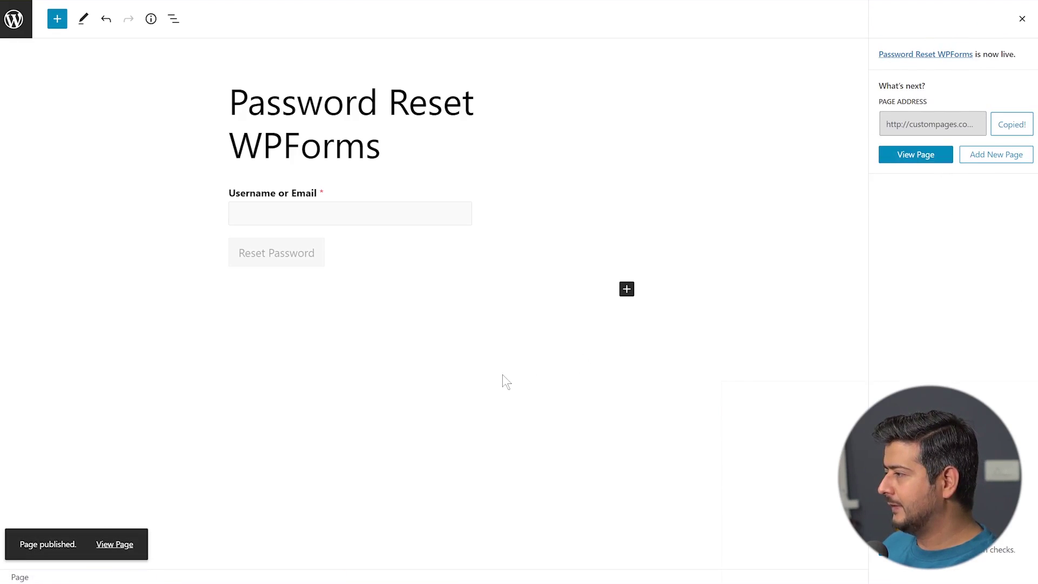
key(super+shift+n)
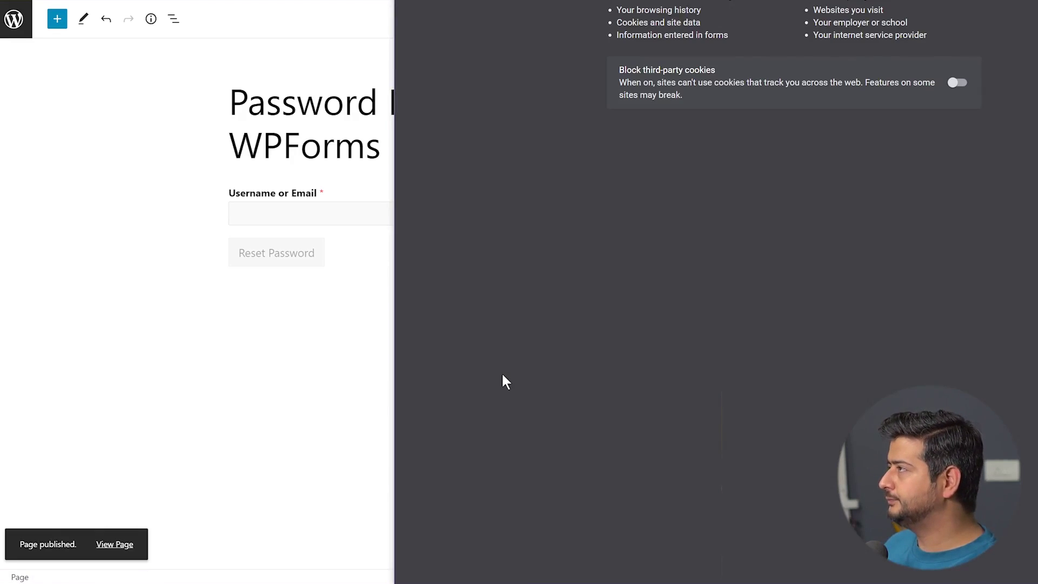
key(ctrl+v)
key(Return)
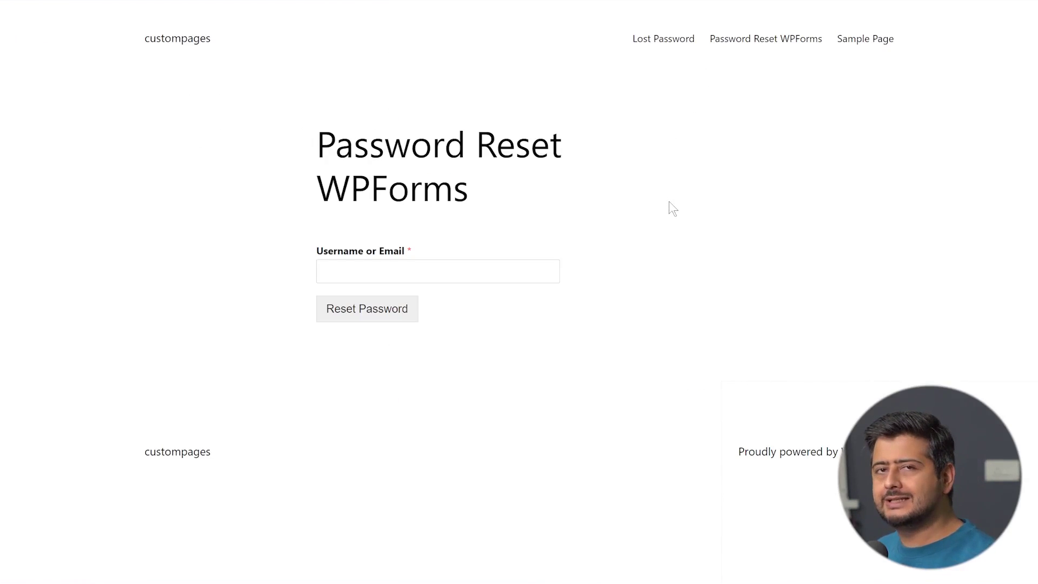
click(475, 279)
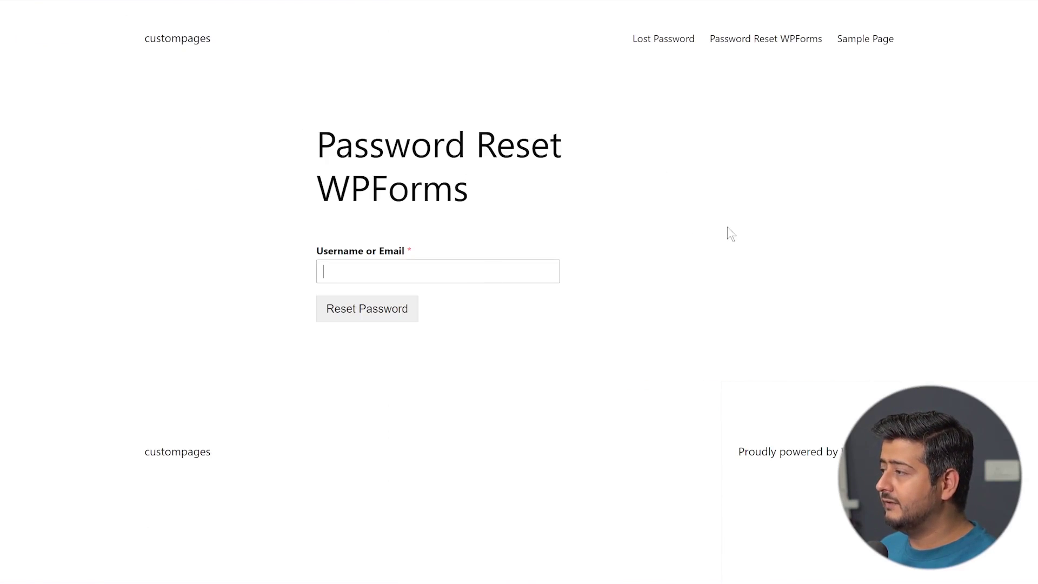
text(email@)
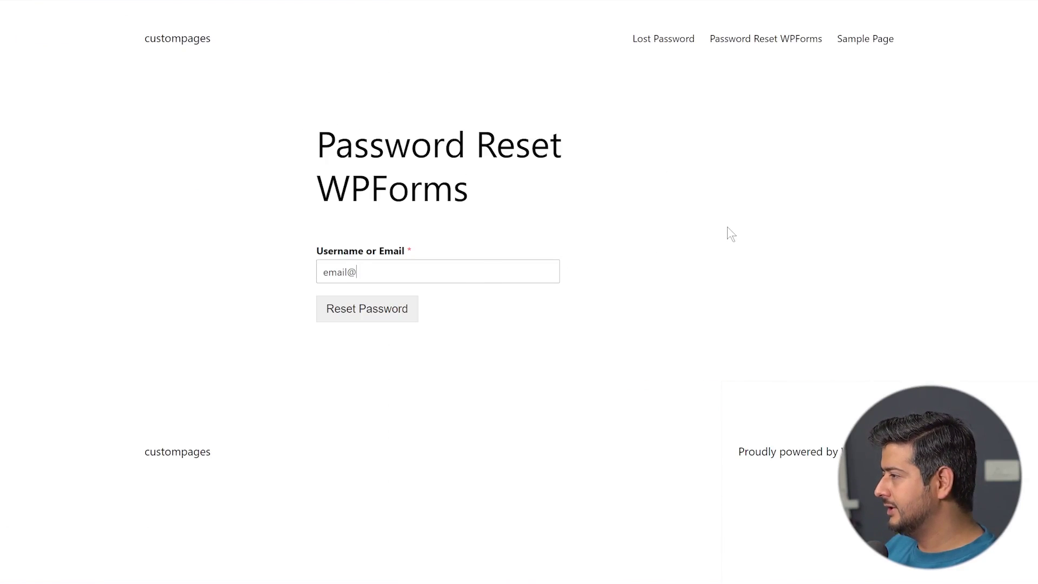
text(email.com)
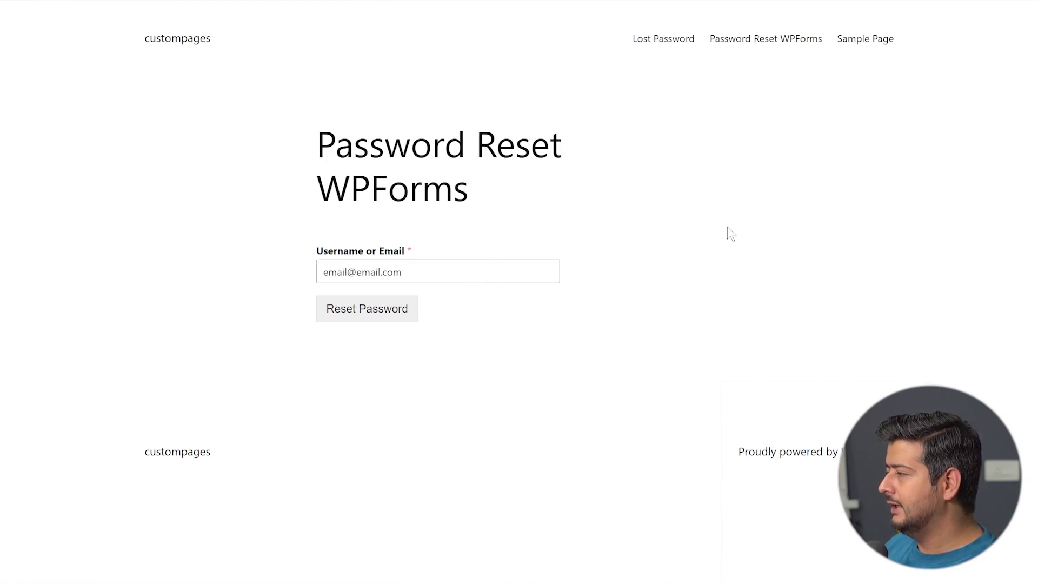
click(378, 308)
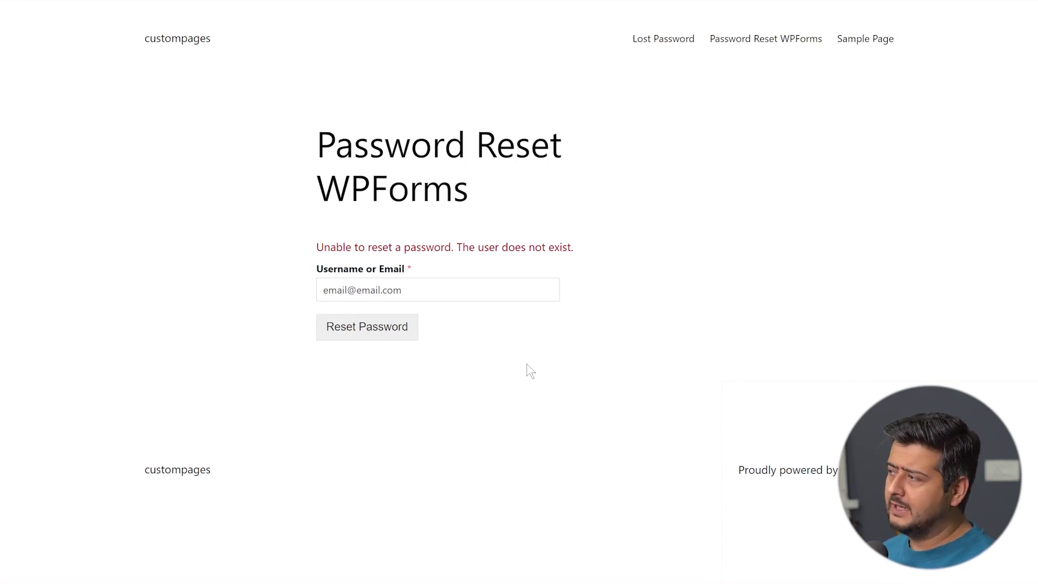
Replace the email with the site username and submit another reset request.
click(439, 292)
key(ctrl+a)
text(am)
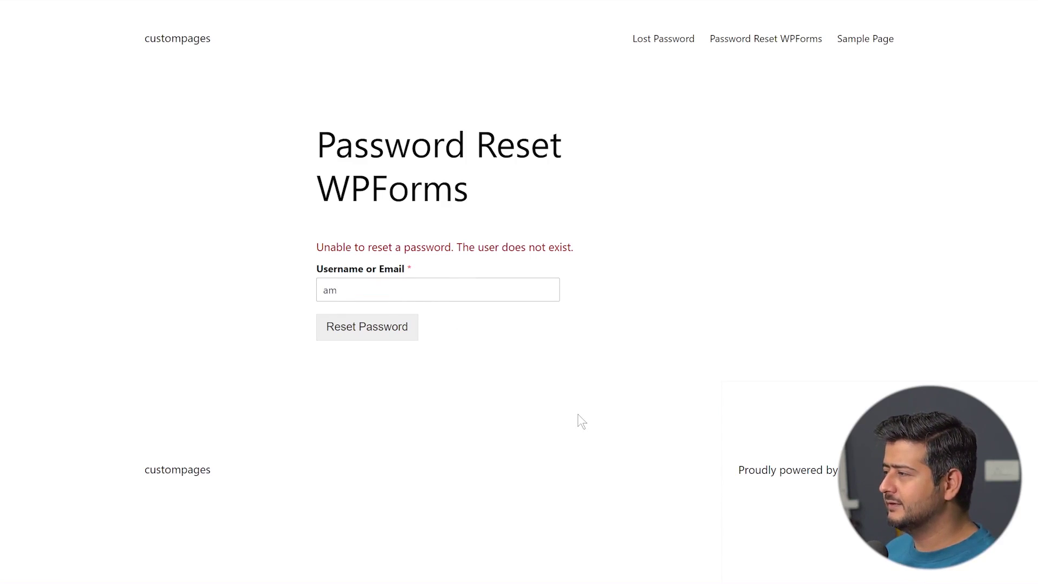
click(394, 325)
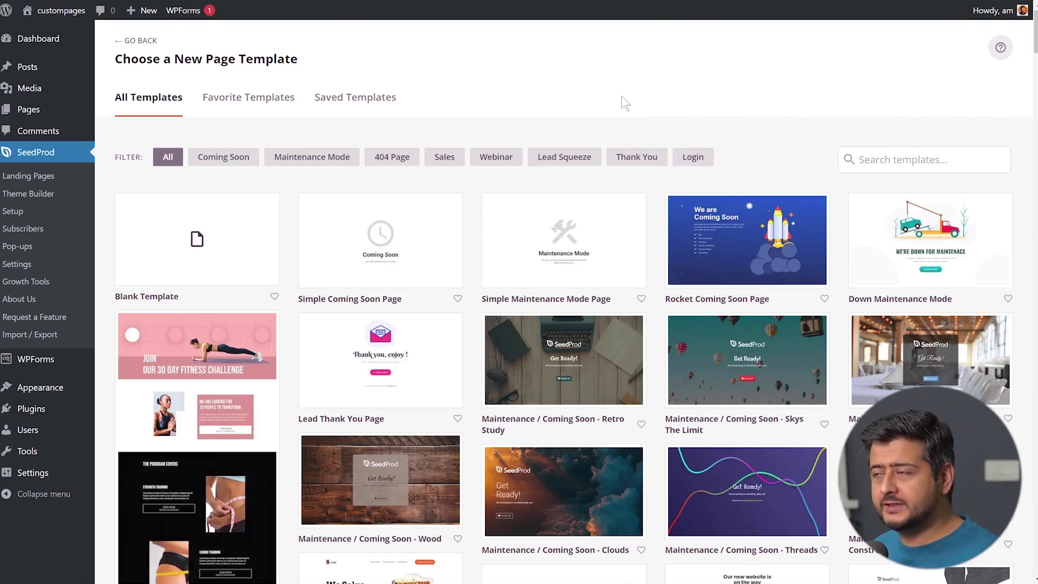
Browse SeedProd templates and filter to Login ones like Cyber, Minimal, Greenery and Geo.
scroll(598, 86, down, 20)
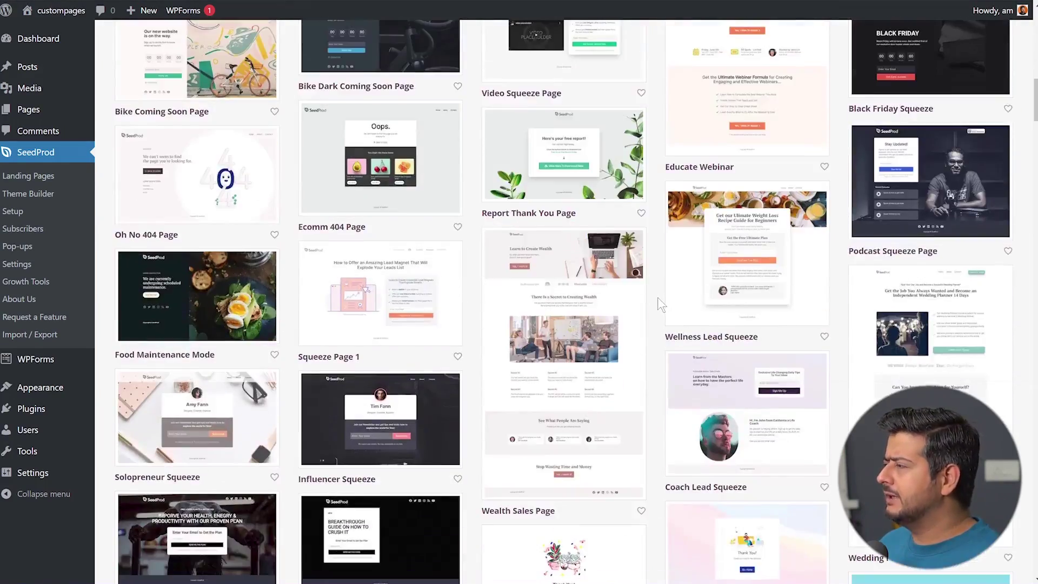
scroll(652, 307, down, 4)
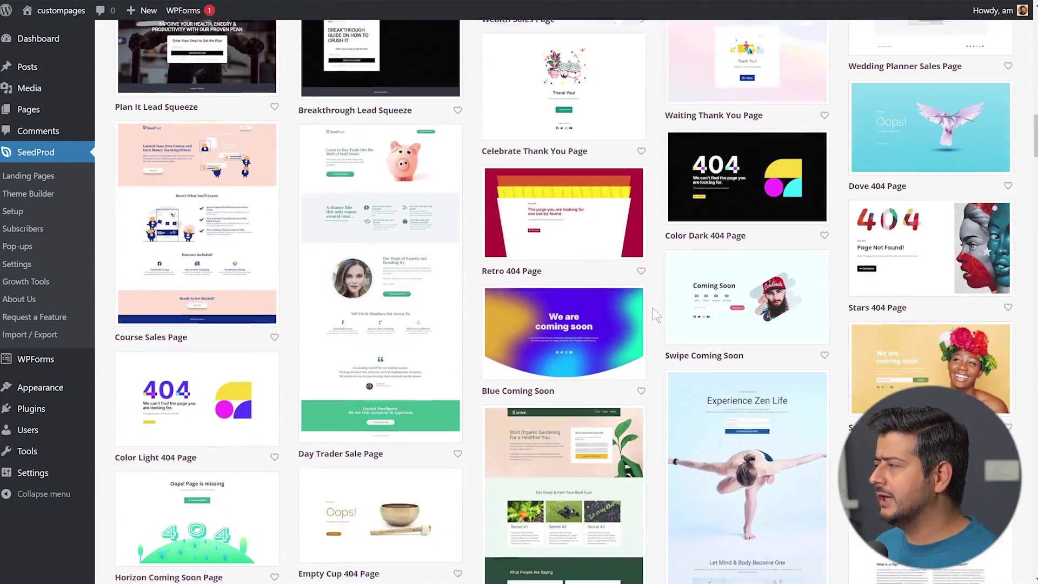
scroll(653, 307, down, 7)
scroll(653, 310, up, 20)
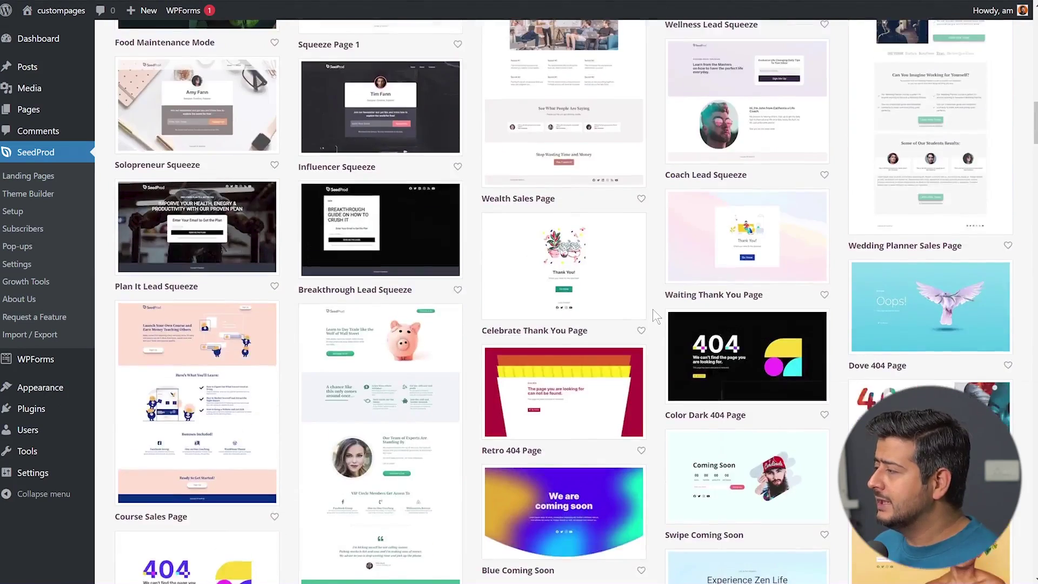
scroll(653, 309, up, 5)
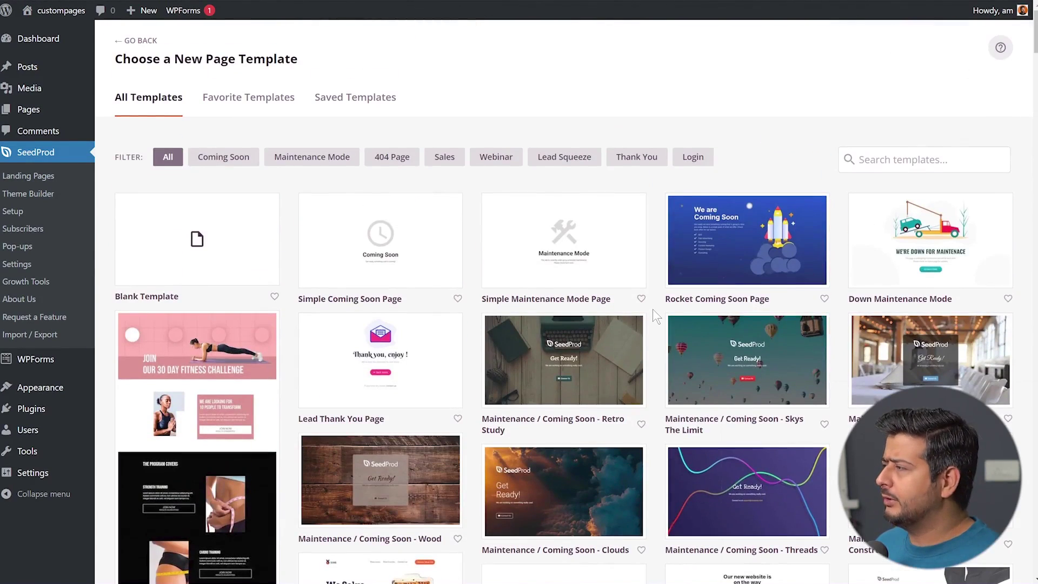
click(695, 159)
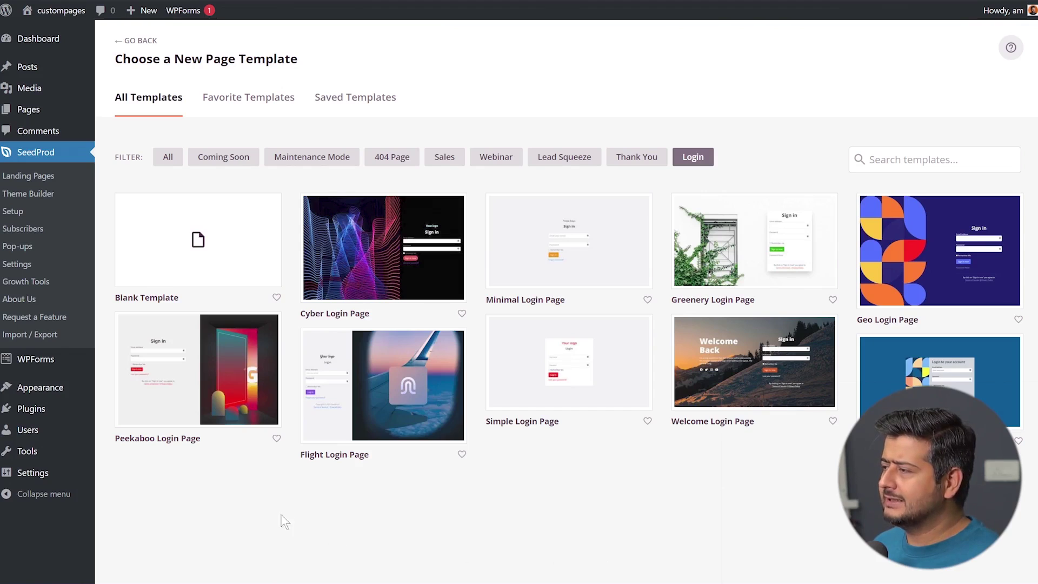
mouse_move(210, 388)
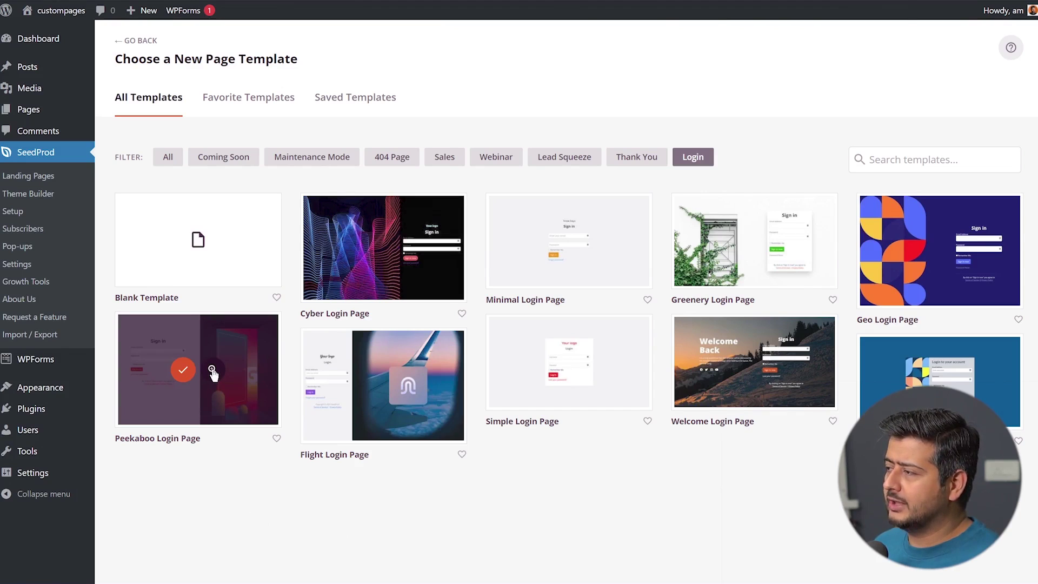
Preview the Peekaboo Login Page template and choose it for the new page.
click(212, 370)
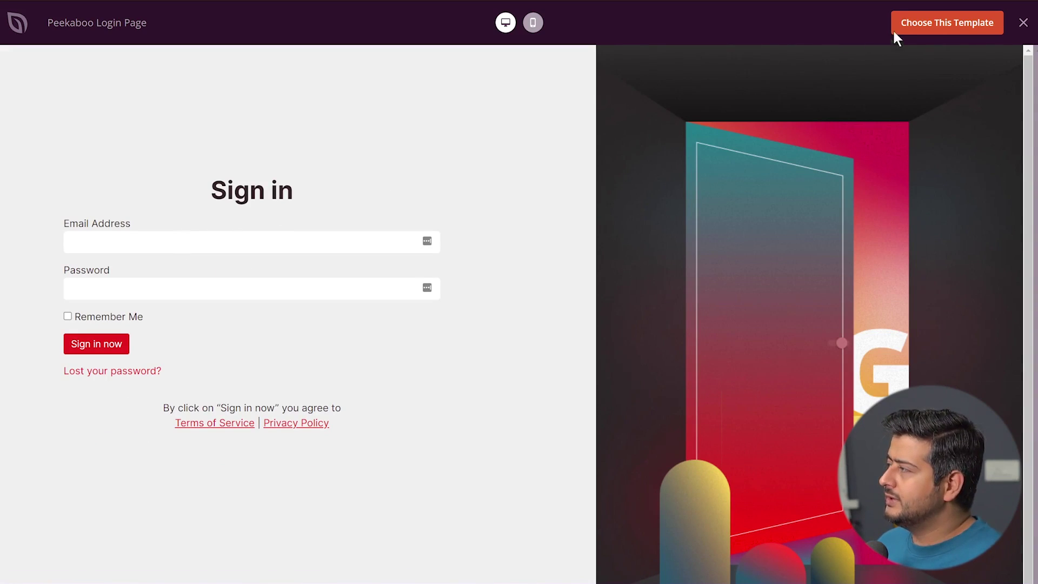
click(908, 26)
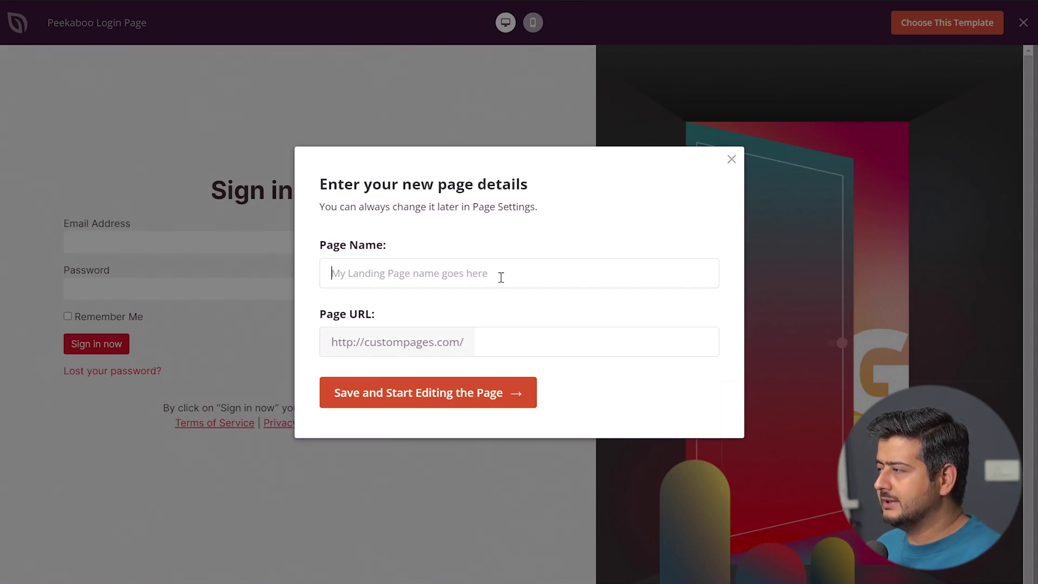
Name the page 'Password Reset SeedProd' and open the sign-in template in the builder.
text(Password)
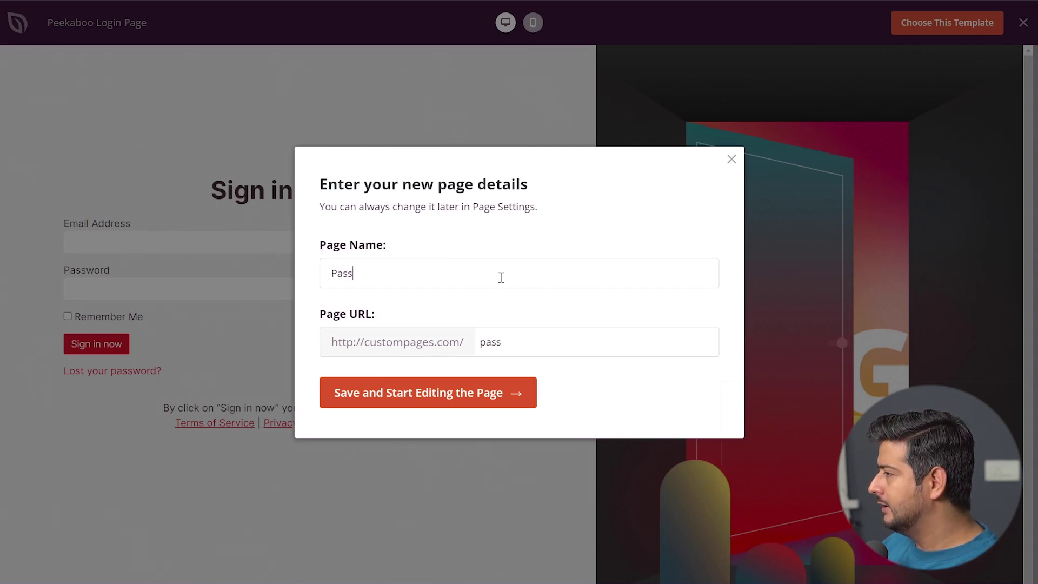
key(BackSpace)
key(BackSpace)
key(BackSpace)
text(ord Reset)
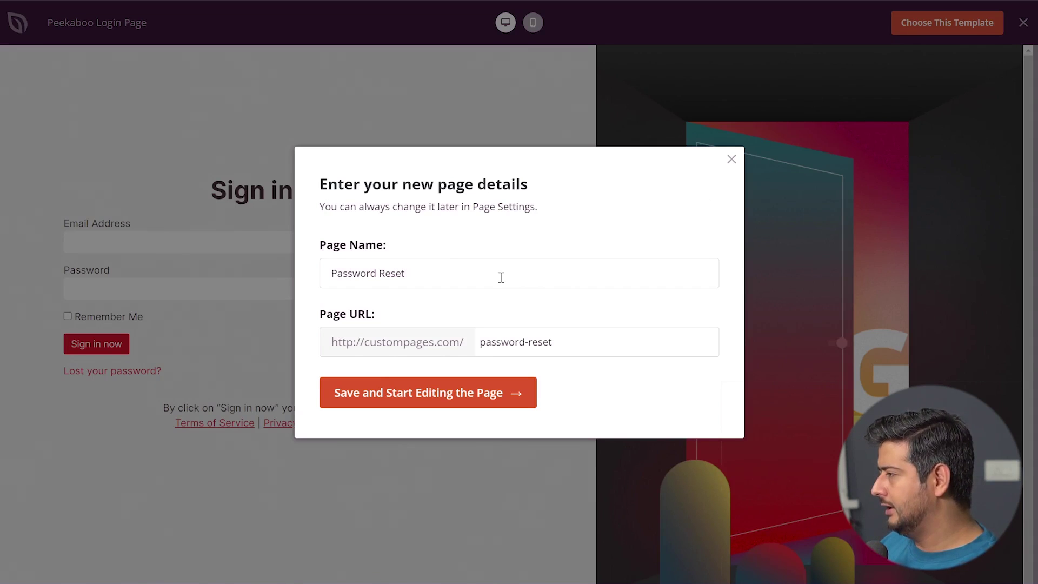
text( SeedPro)
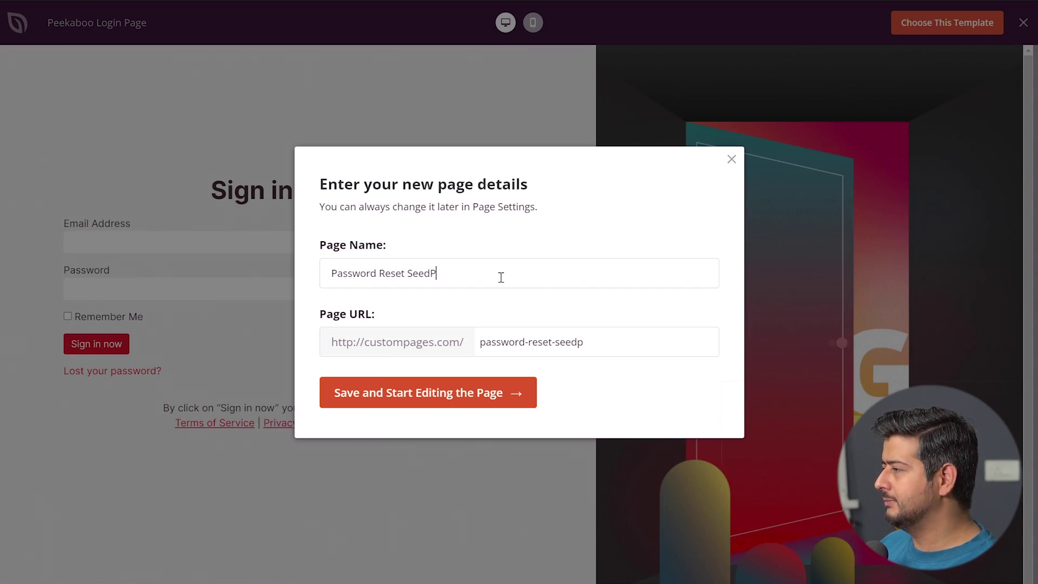
text(d)
click(428, 406)
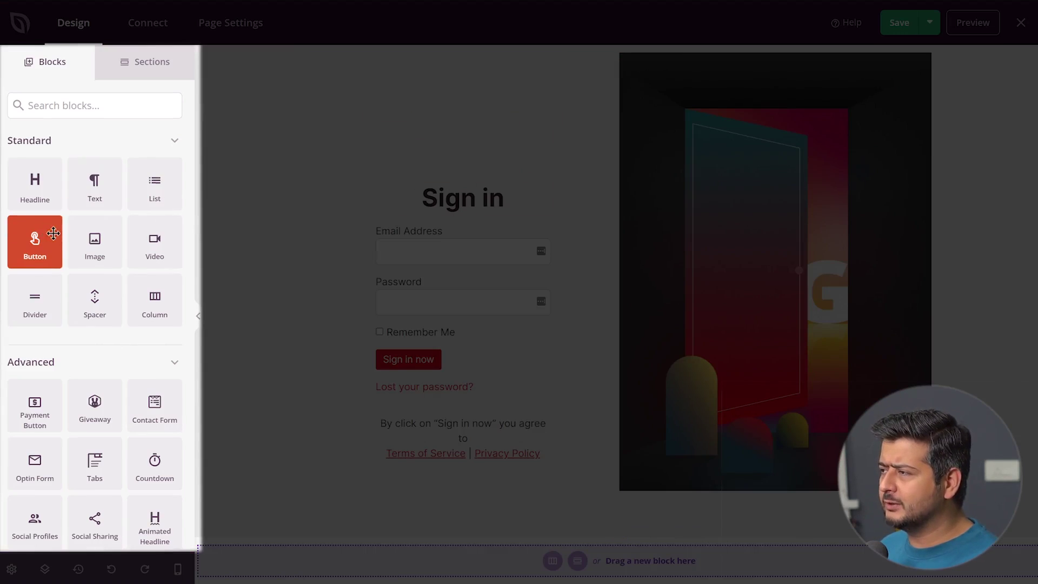
scroll(74, 236, down, 8)
scroll(74, 237, down, 5)
scroll(86, 243, up, 12)
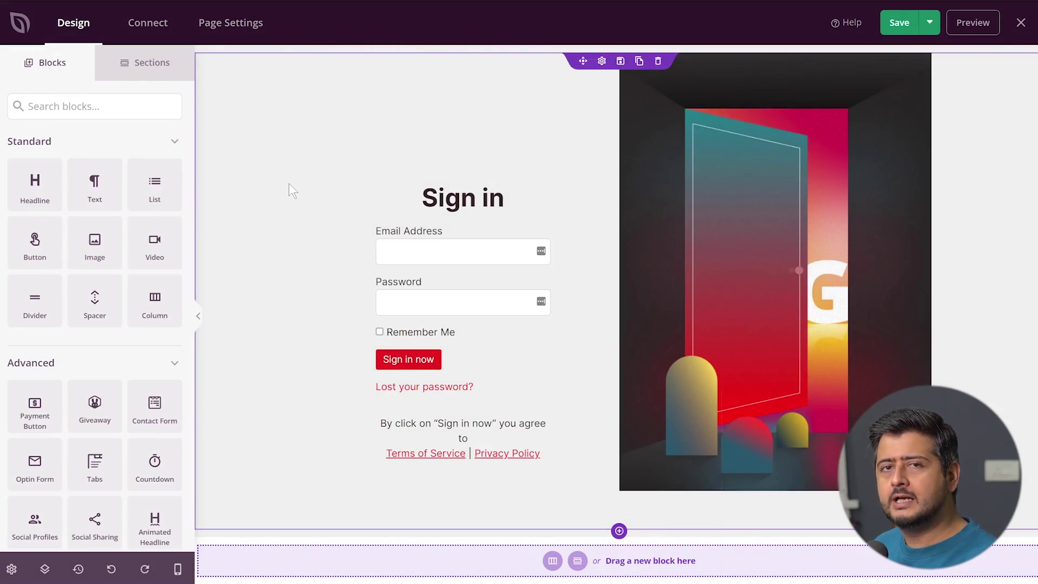
Replace the 'Sign in' headline text with 'Reset Password'.
click(540, 188)
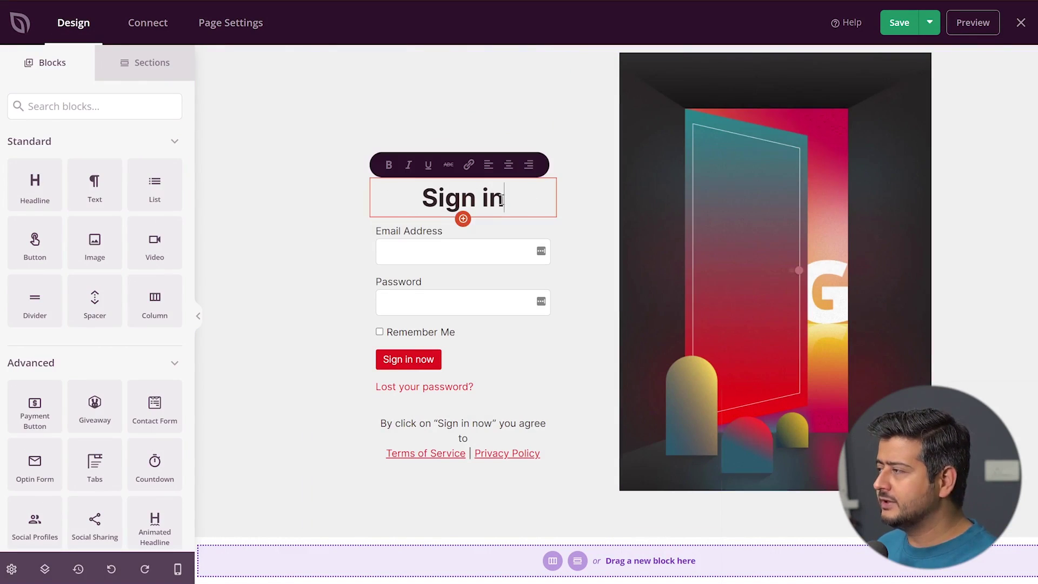
click(81, 229)
key(ctrl+a)
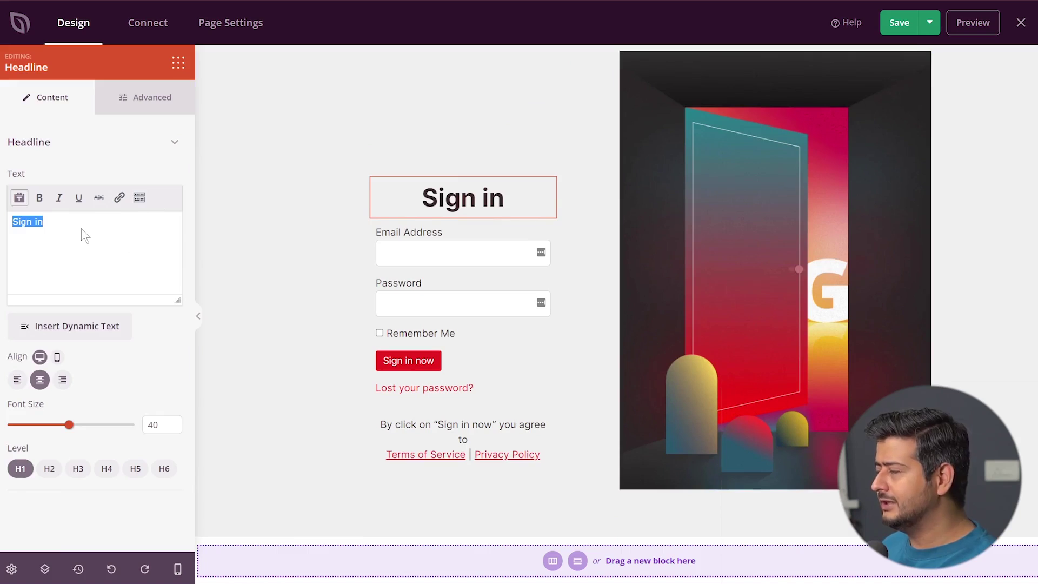
text(Rese)
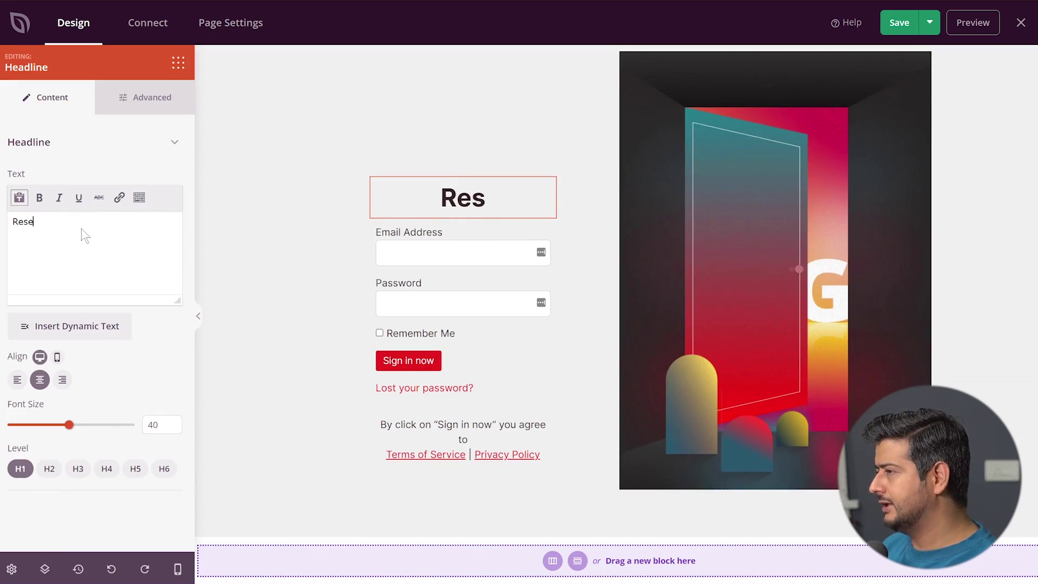
text(t Password)
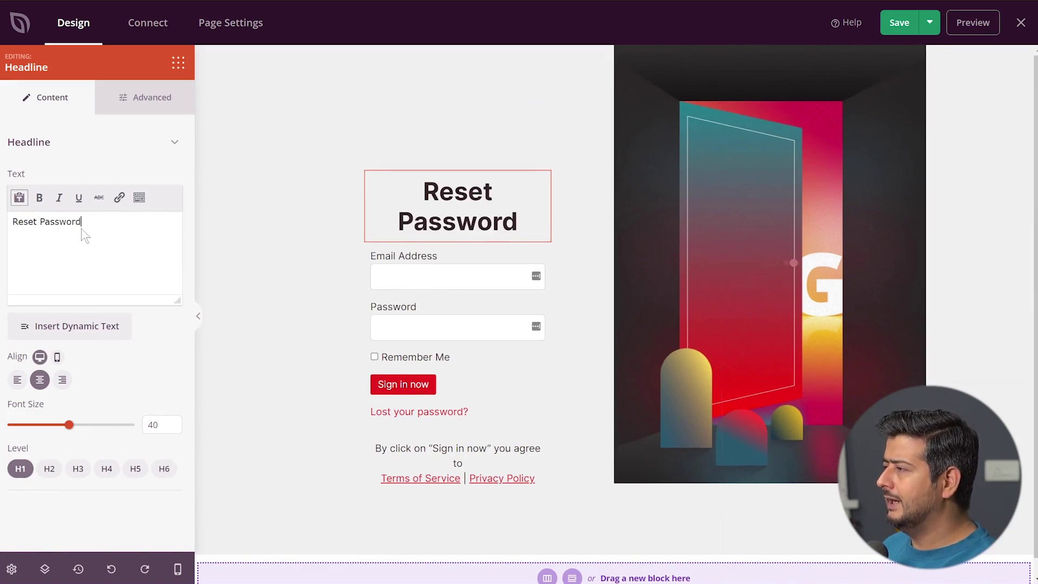
click(452, 260)
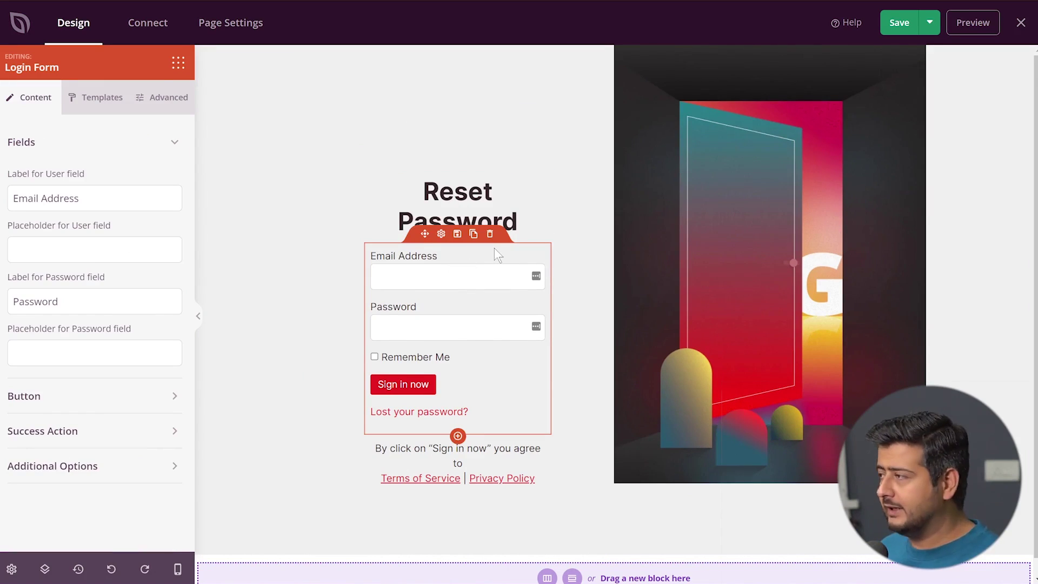
Delete the Login Form block and add a WPForms block under the heading.
click(489, 233)
click(489, 310)
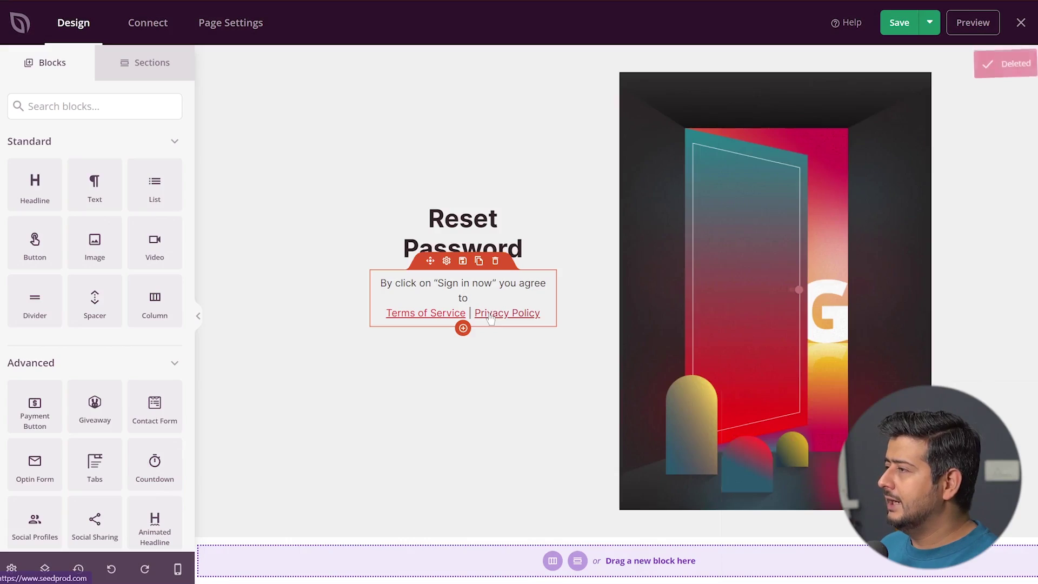
click(119, 99)
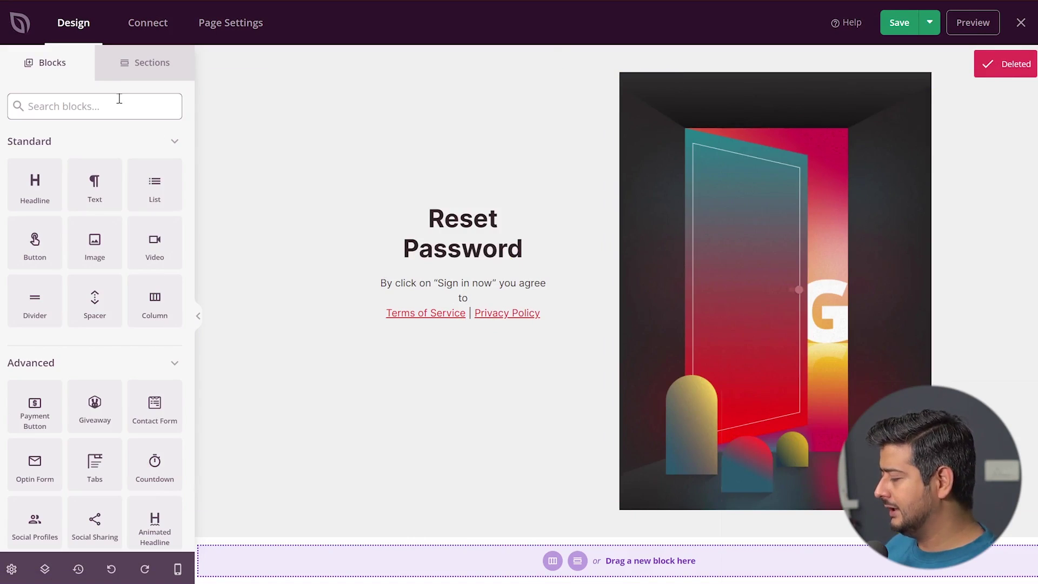
text(wpform)
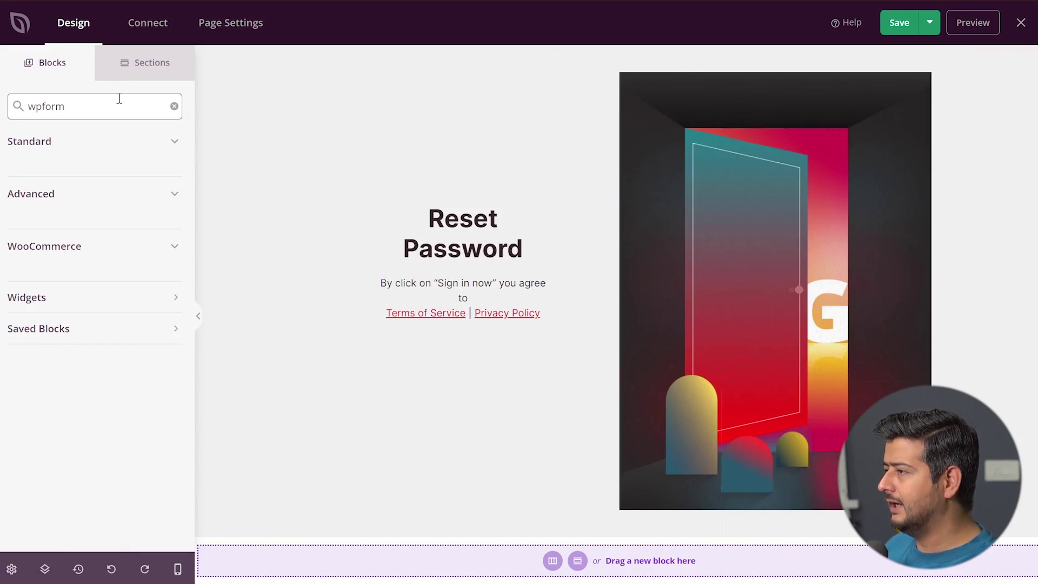
click(128, 292)
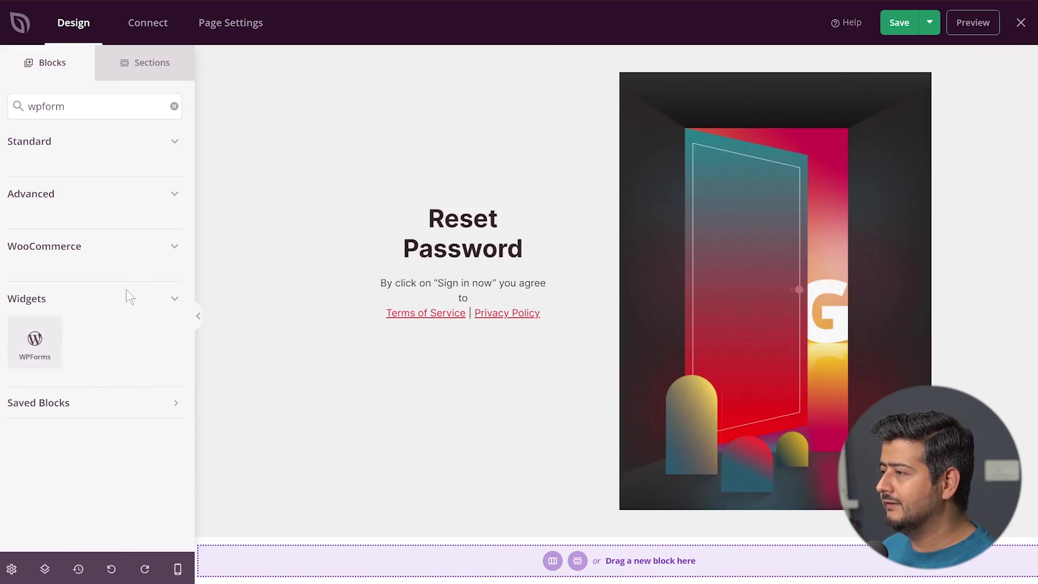
drag(34, 340, 438, 281)
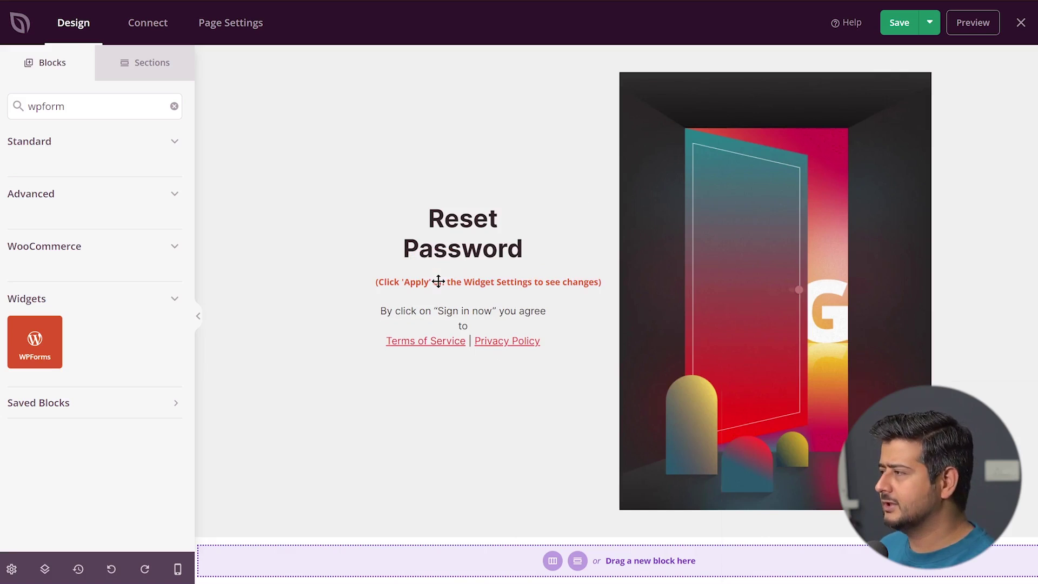
Set the WPForms block to show the User Password Reset Form.
click(541, 281)
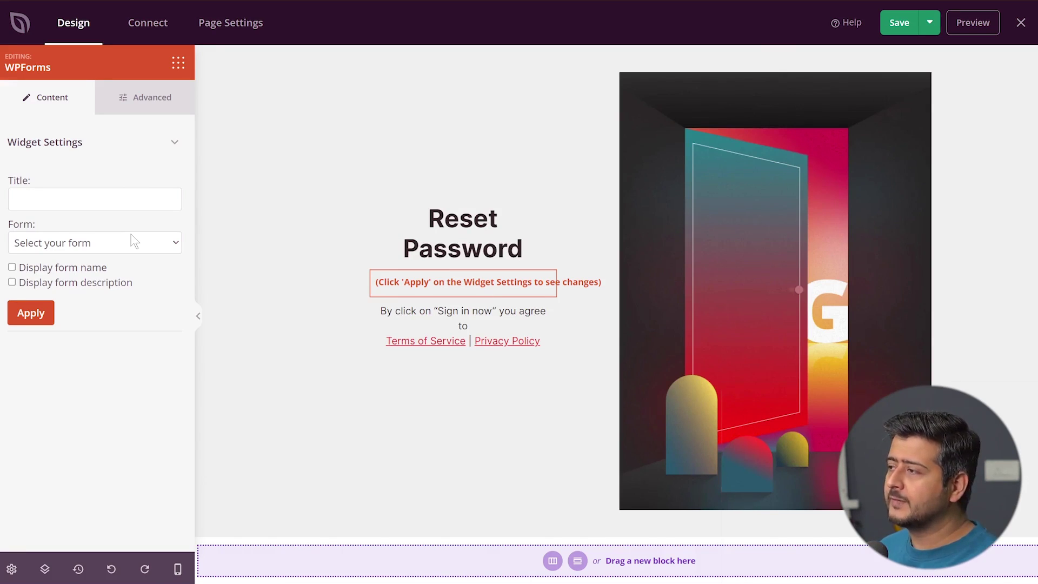
click(141, 240)
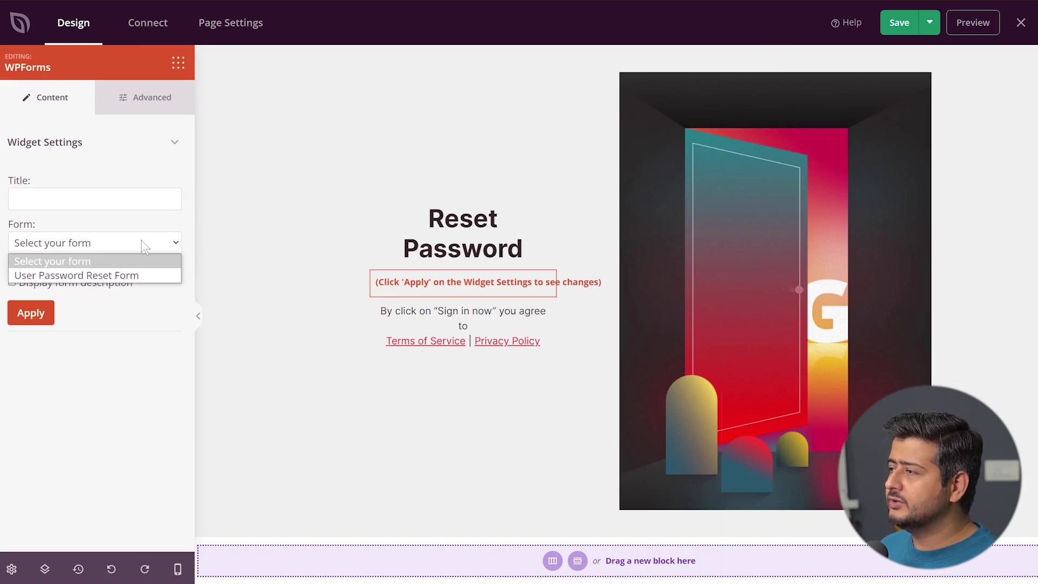
click(118, 275)
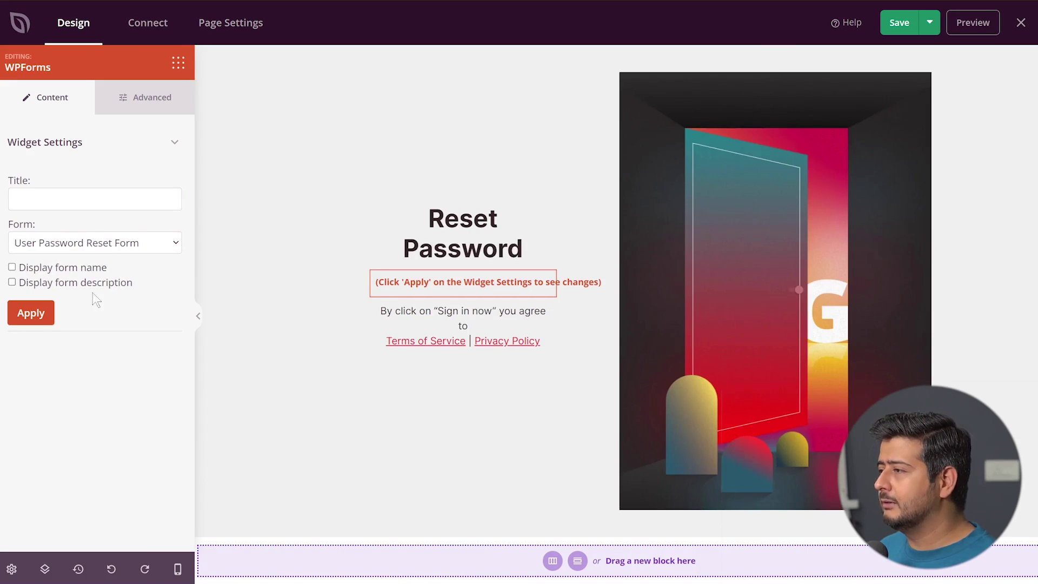
click(43, 314)
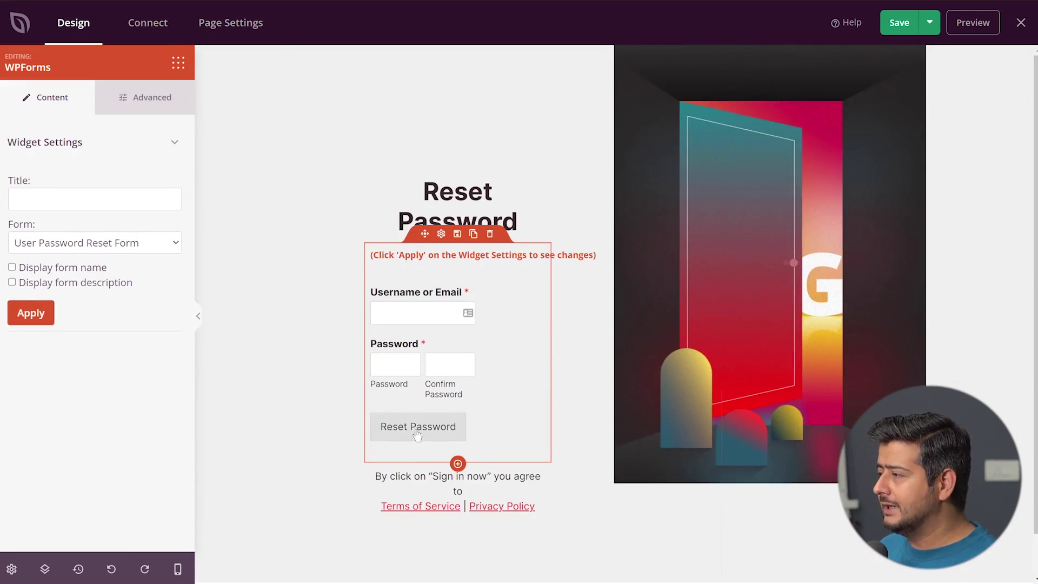
click(418, 479)
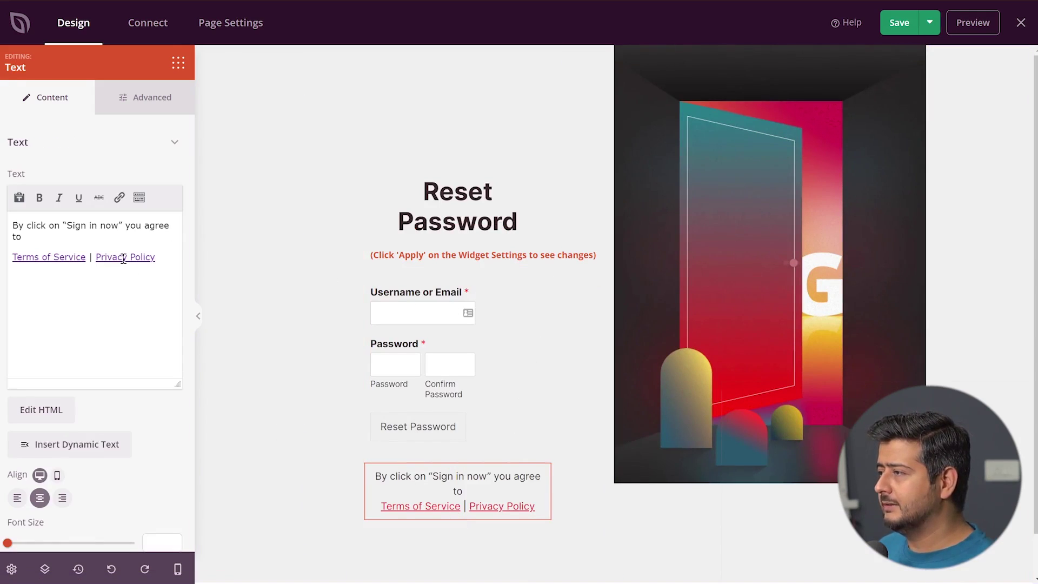
Delete the terms-of-service text block below the reset form.
drag(30, 239, 3, 232)
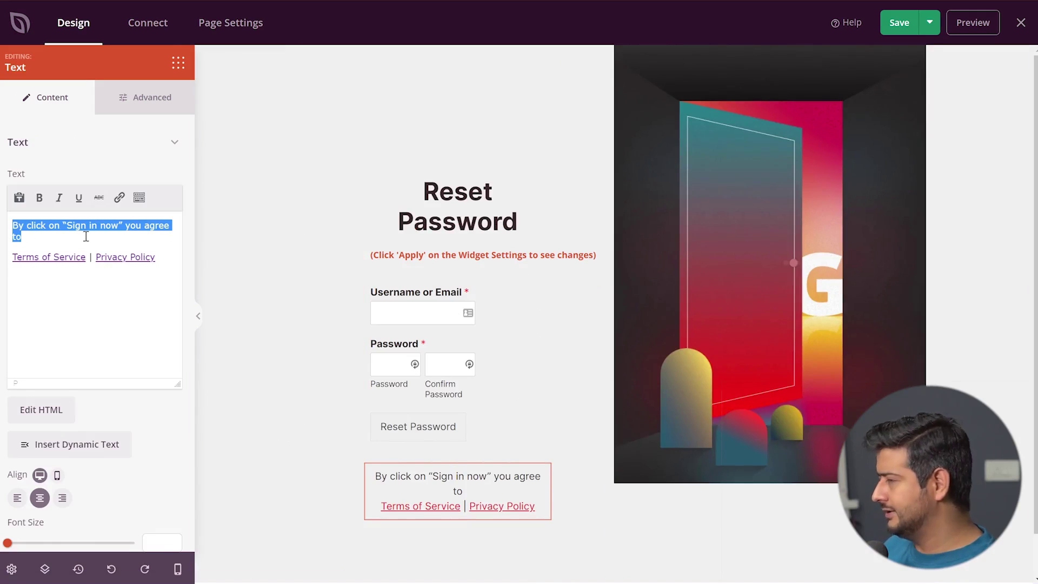
click(492, 454)
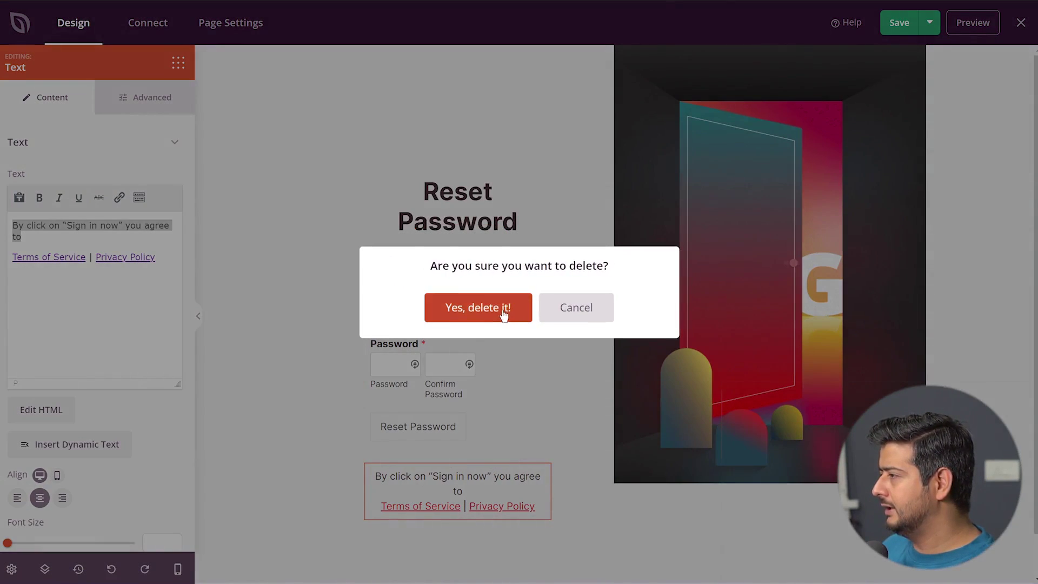
click(504, 310)
Save the page and exit the SeedProd editor.
click(199, 316)
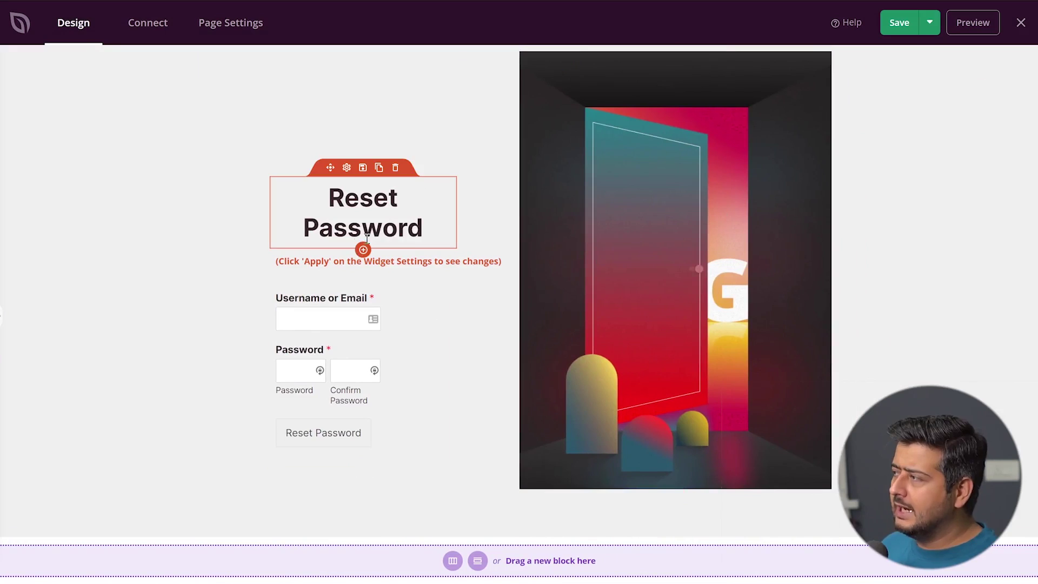
click(899, 23)
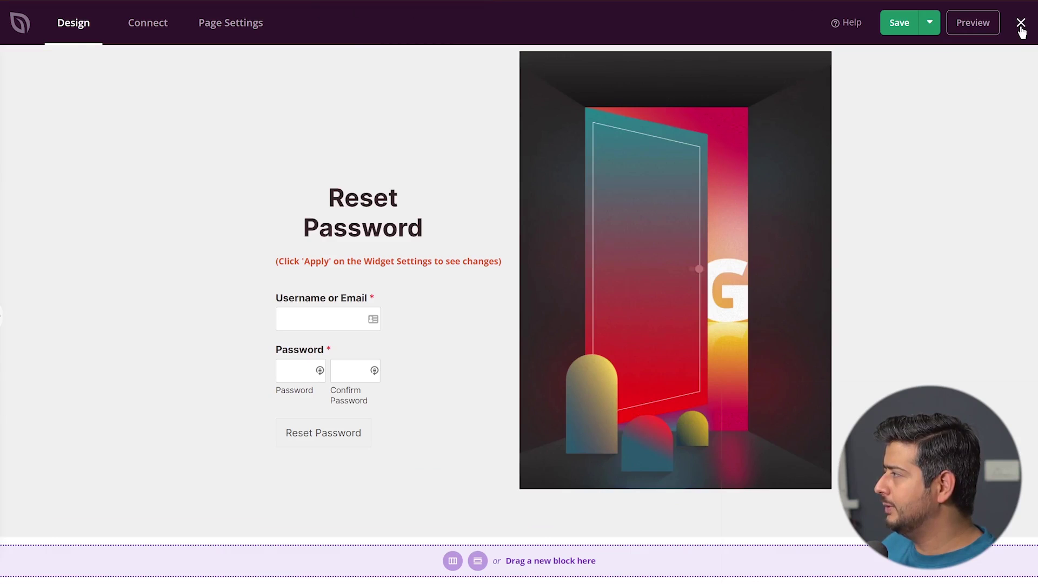
click(1020, 25)
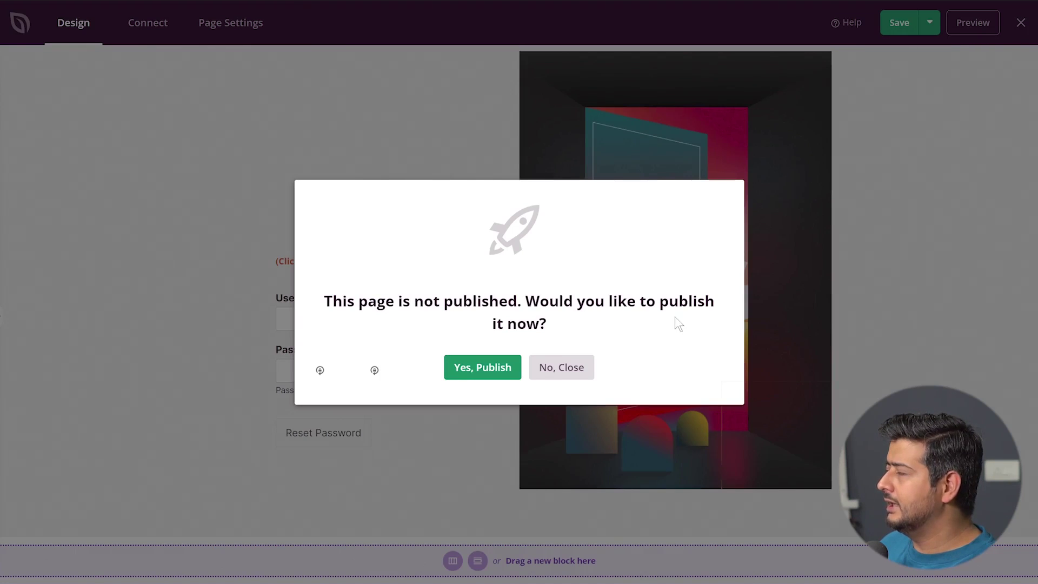
Publish the Reset Password page and view it live.
click(491, 367)
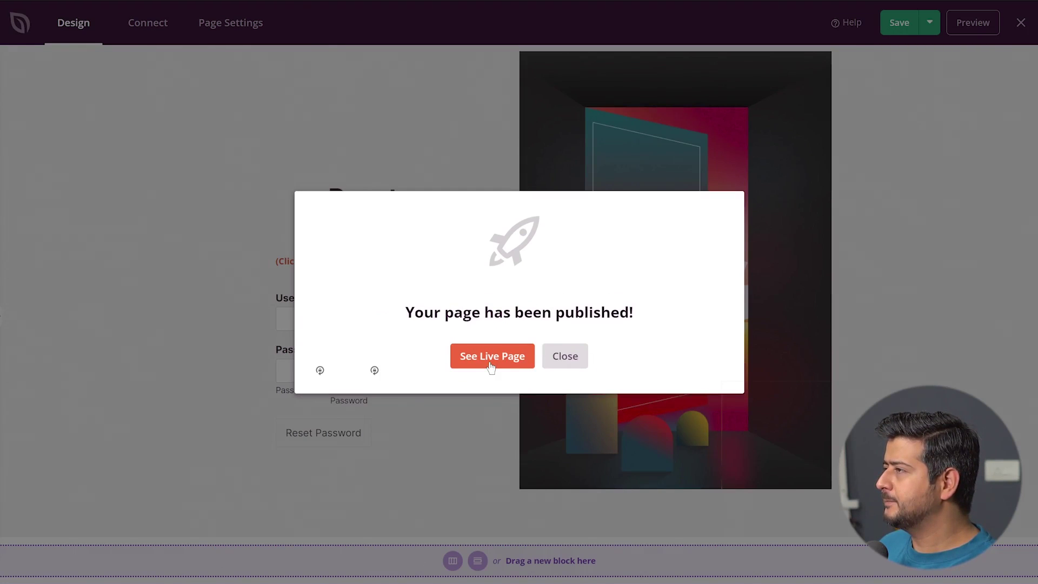
click(490, 356)
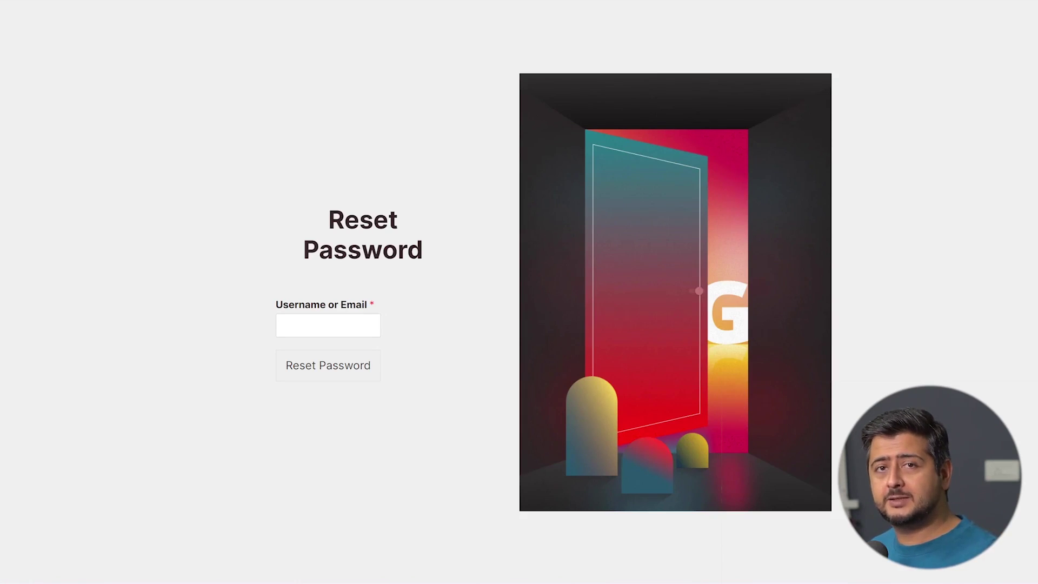
Submit the live reset form with an unknown email, then with an existing username.
click(355, 320)
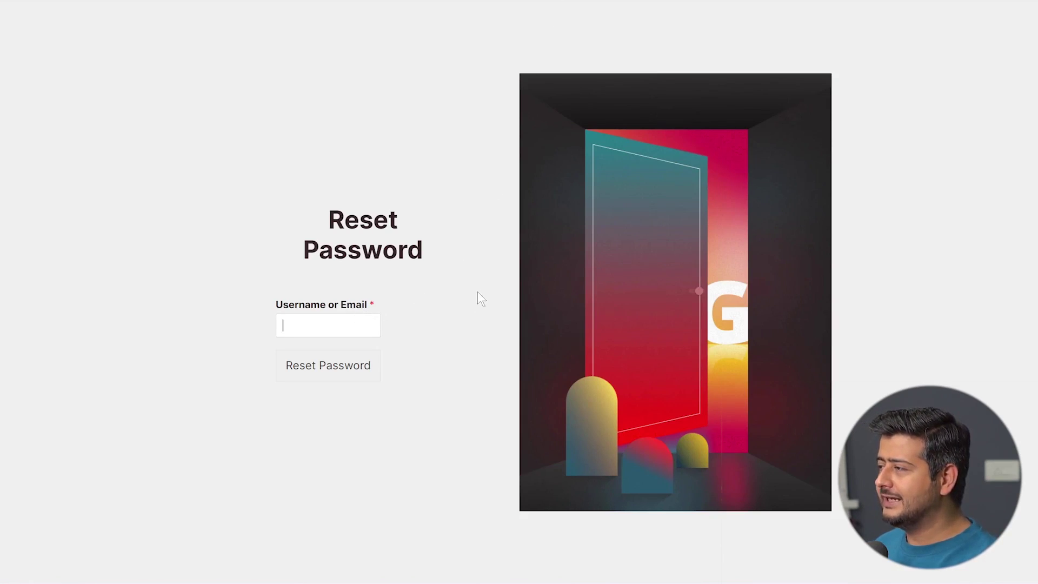
text(email@)
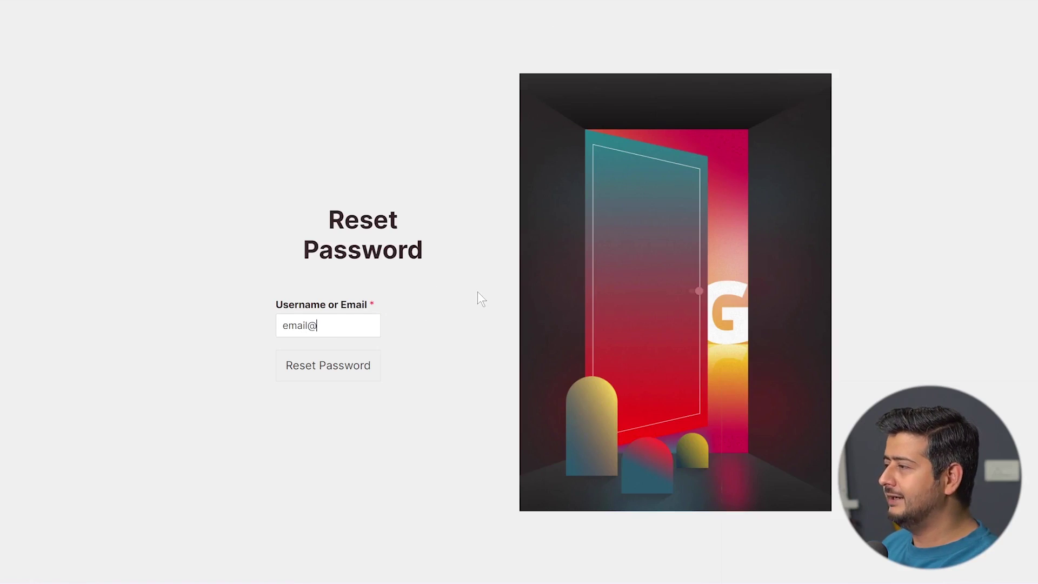
text(email.com)
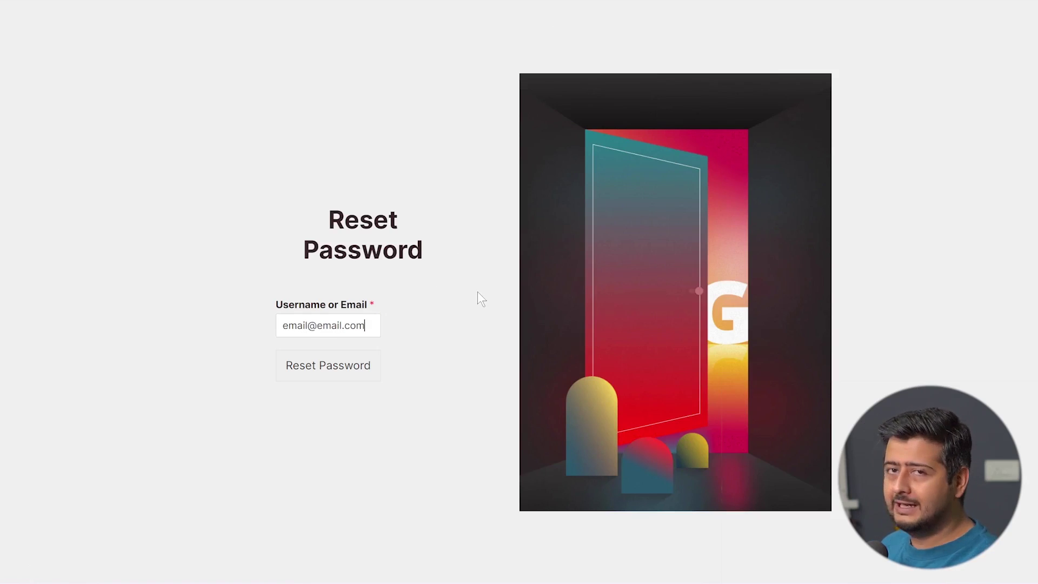
key(Return)
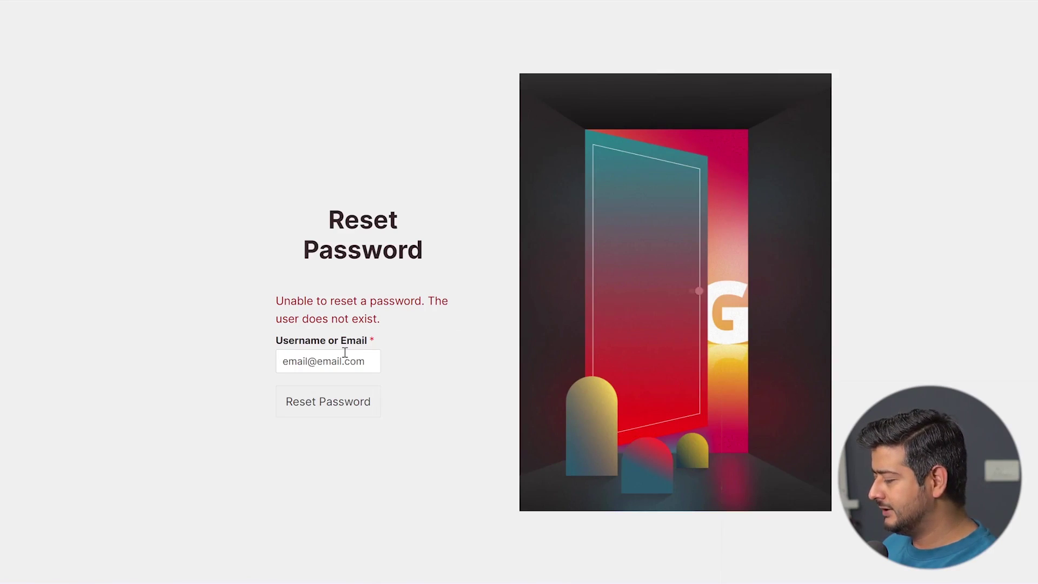
triple_click(344, 352)
text(am)
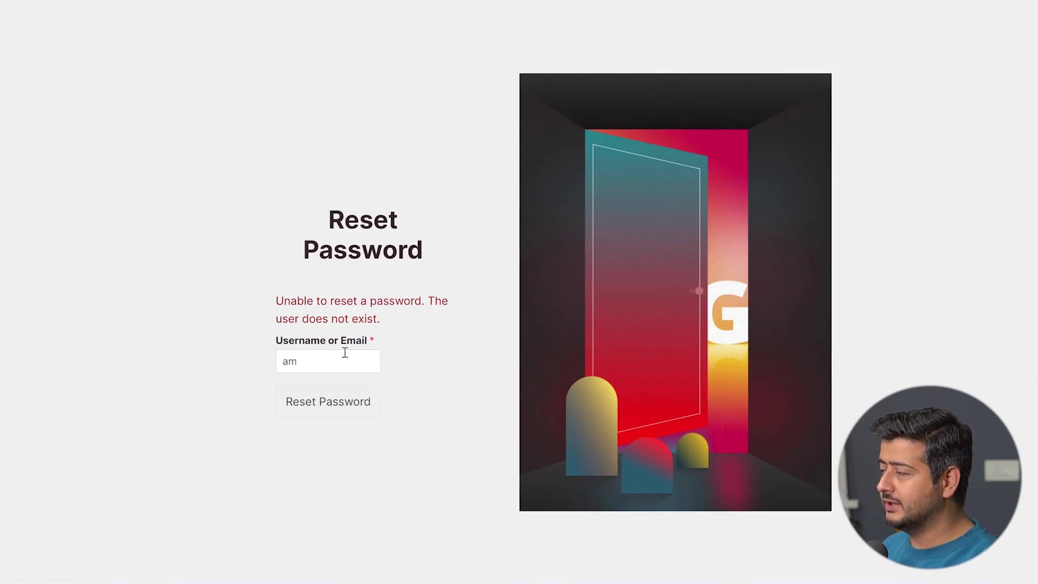
click(344, 400)
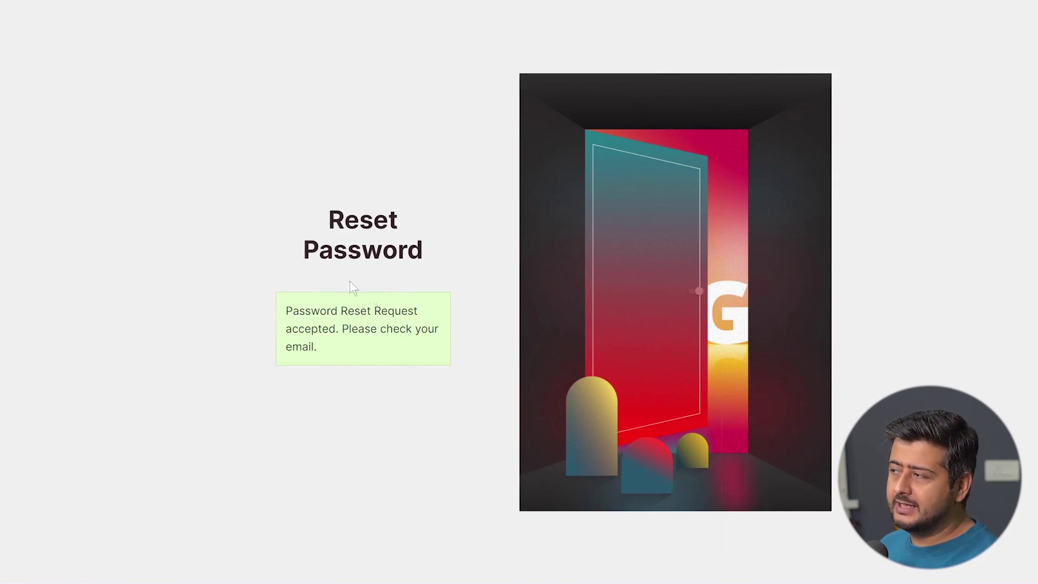